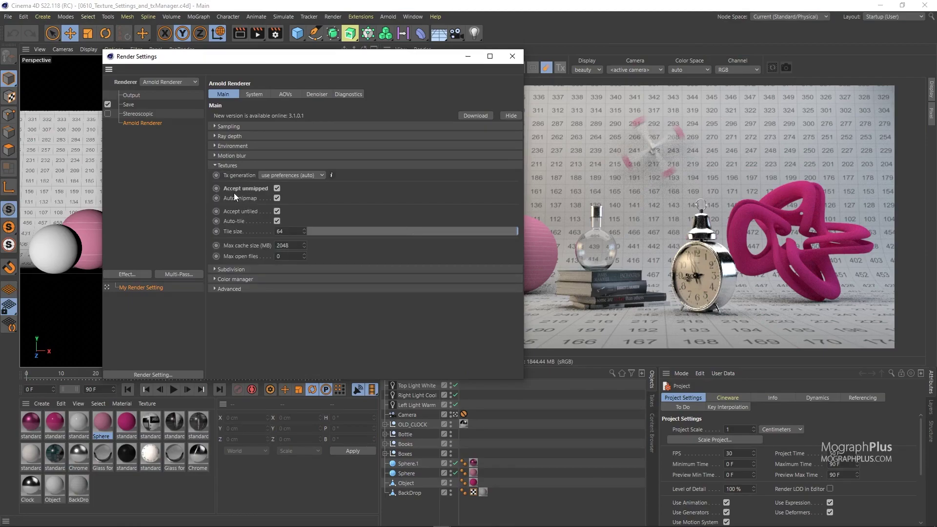
Step: Set Tx generation to none in the Arnold texture settings and reposition the render settings window
click(289, 176)
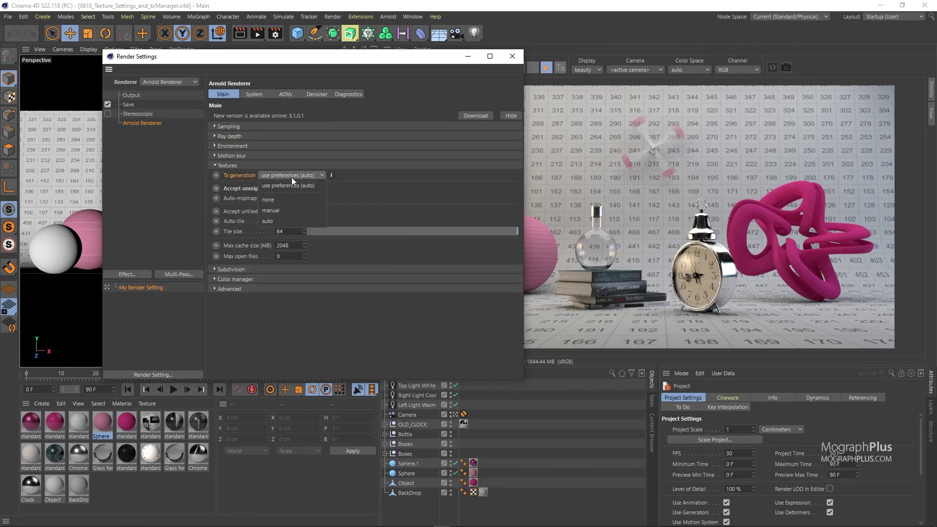
click(302, 200)
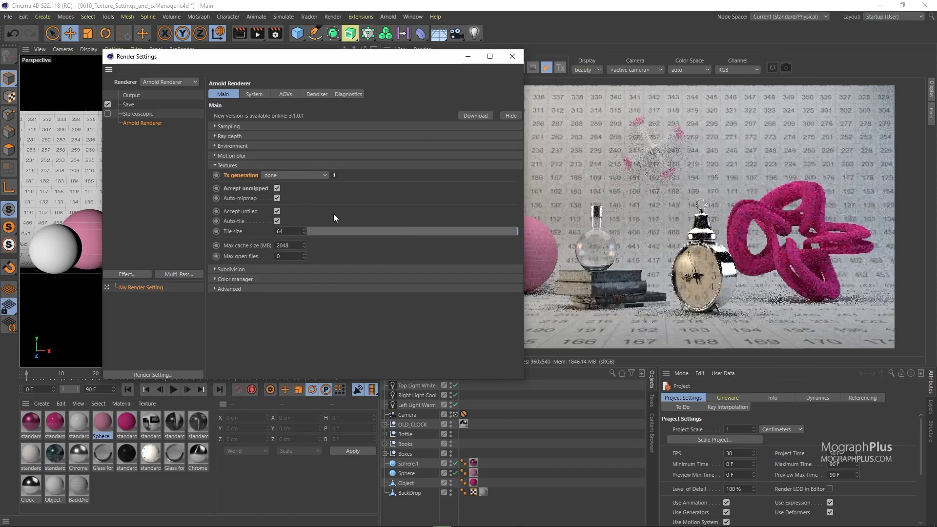
drag(432, 57, 422, 102)
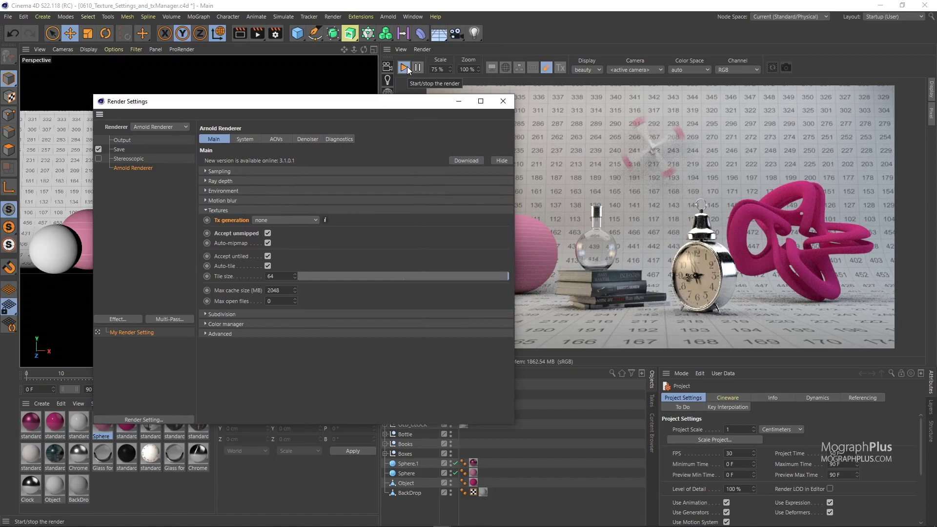
drag(370, 106, 516, 76)
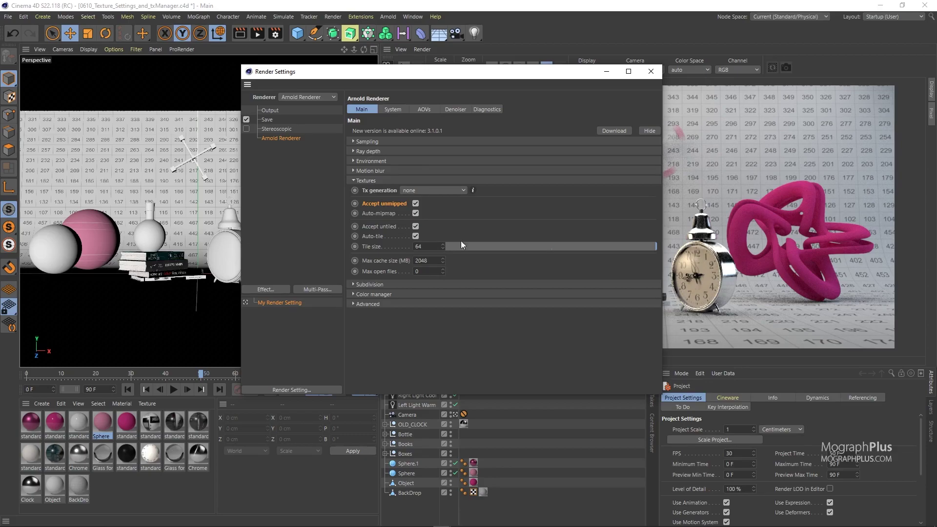
Step: Open the Asset/Tx Manager and preview scene textures such as Book_08.jpg, grid.png, Grid_03.png and BW38_blurred.png, then close it
drag(431, 71, 392, 72)
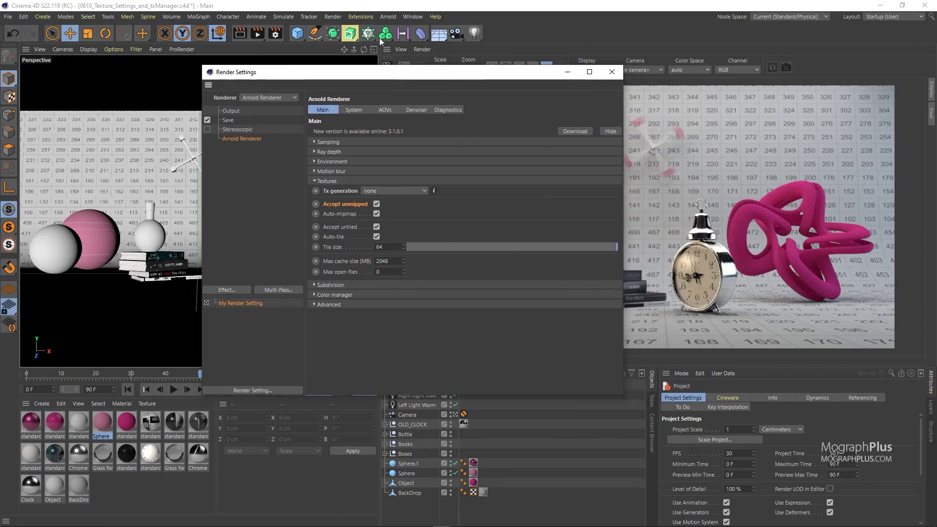
click(387, 17)
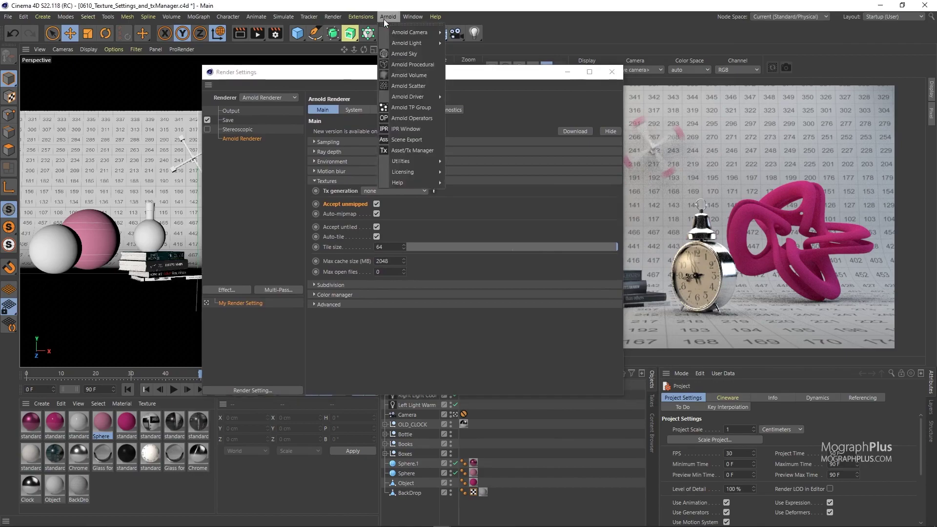
click(424, 150)
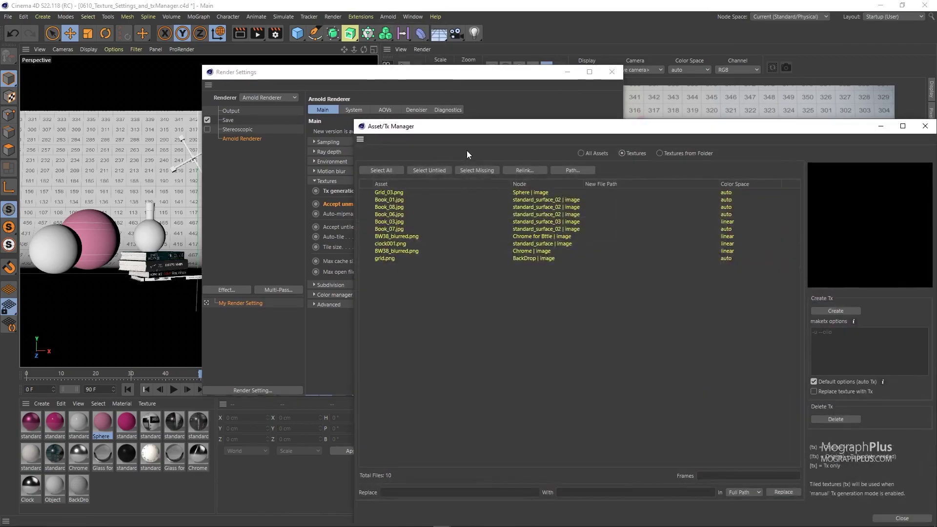
drag(479, 131, 262, 98)
click(289, 176)
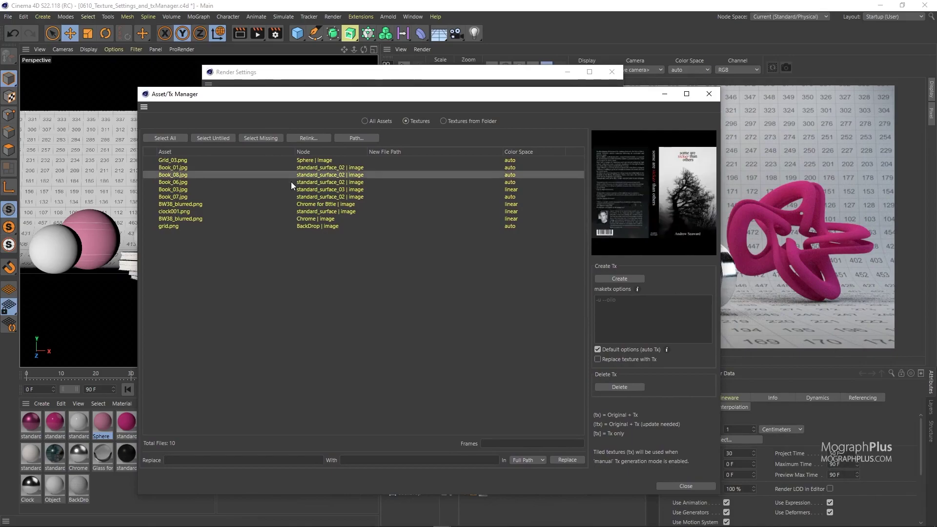
click(314, 218)
click(317, 226)
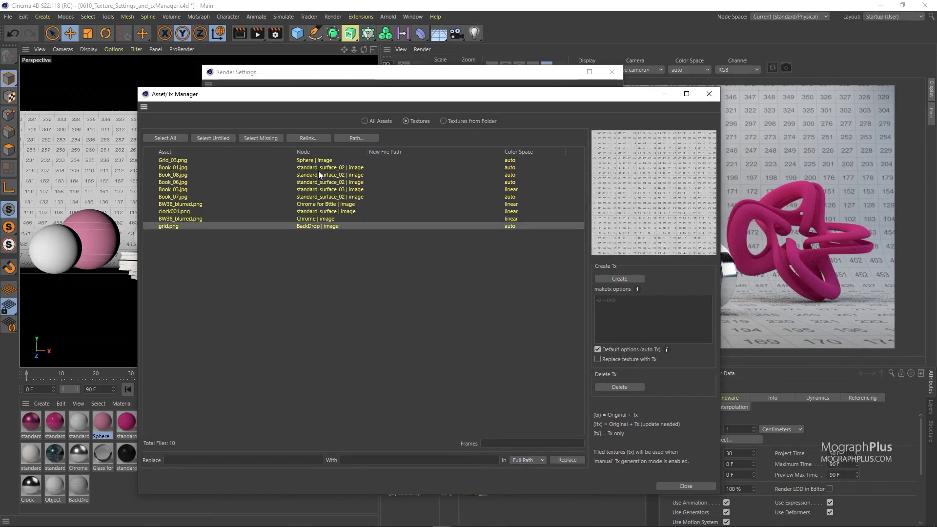
click(327, 161)
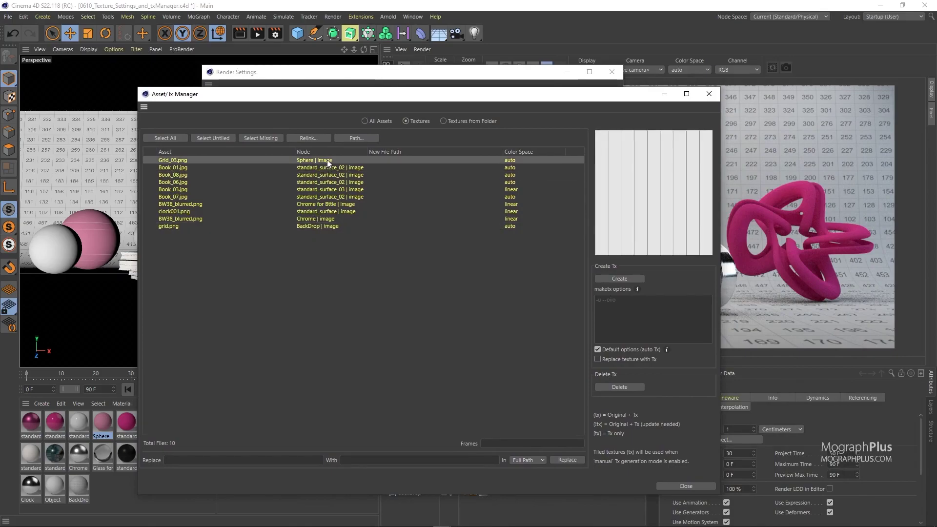
click(339, 205)
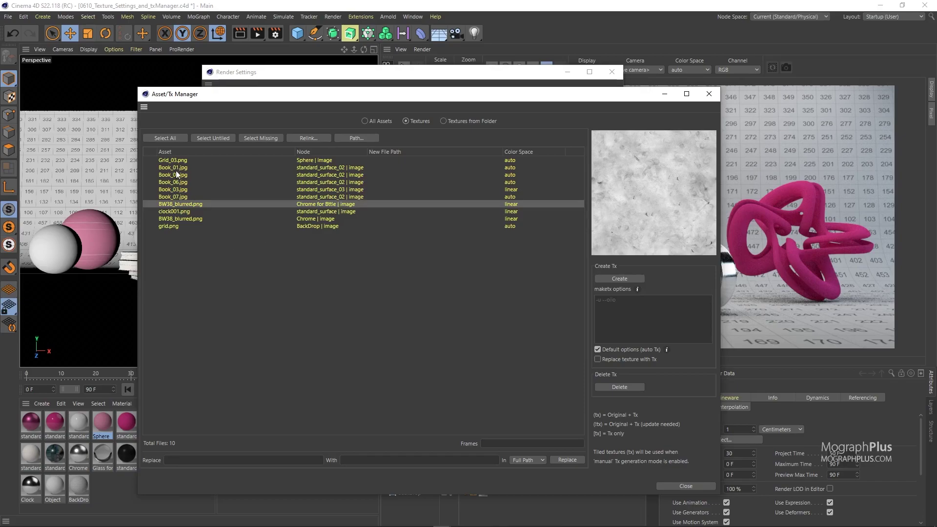
click(708, 95)
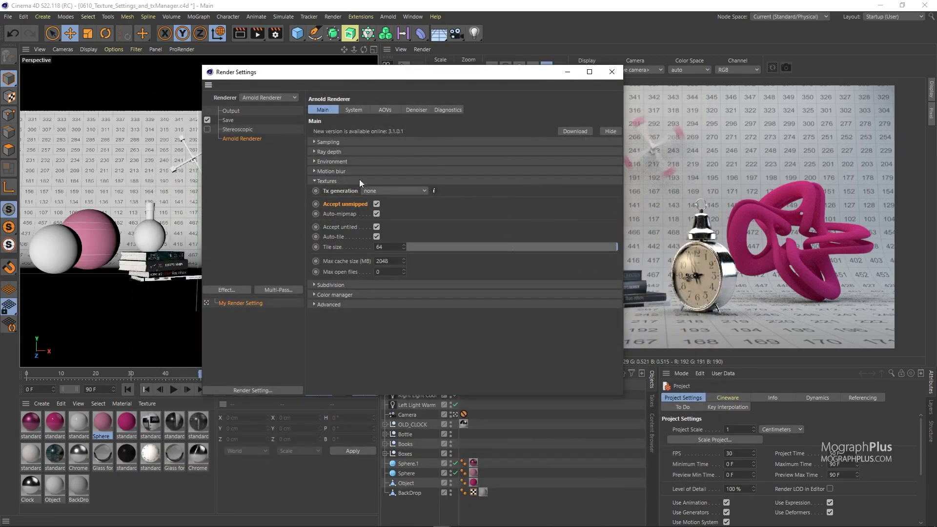
Step: Test-render to the Picture Viewer with Accept unmipped turned off, then turn the option back on
click(376, 204)
click(257, 33)
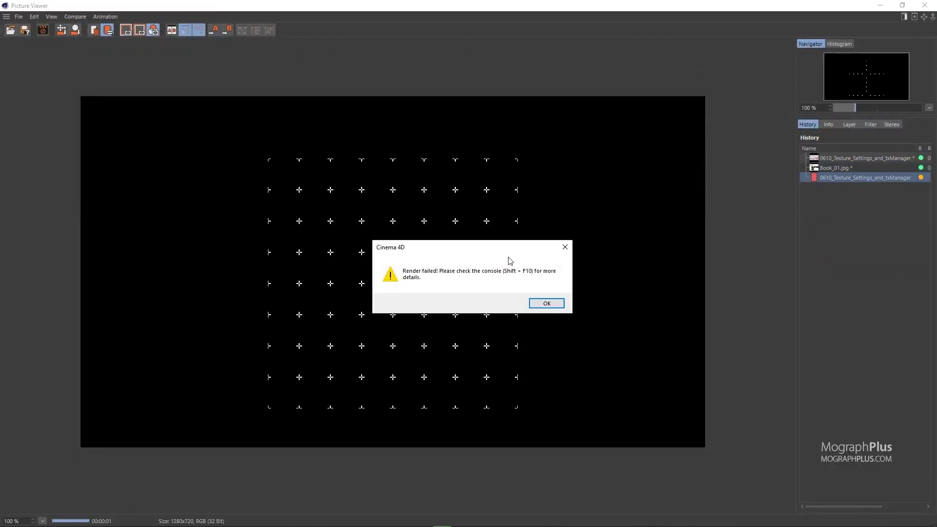
click(546, 304)
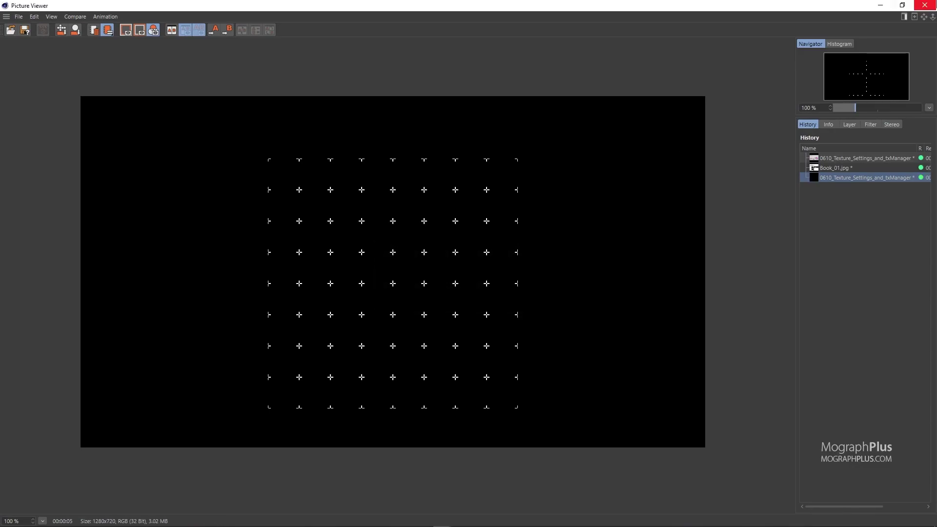
click(925, 5)
click(377, 204)
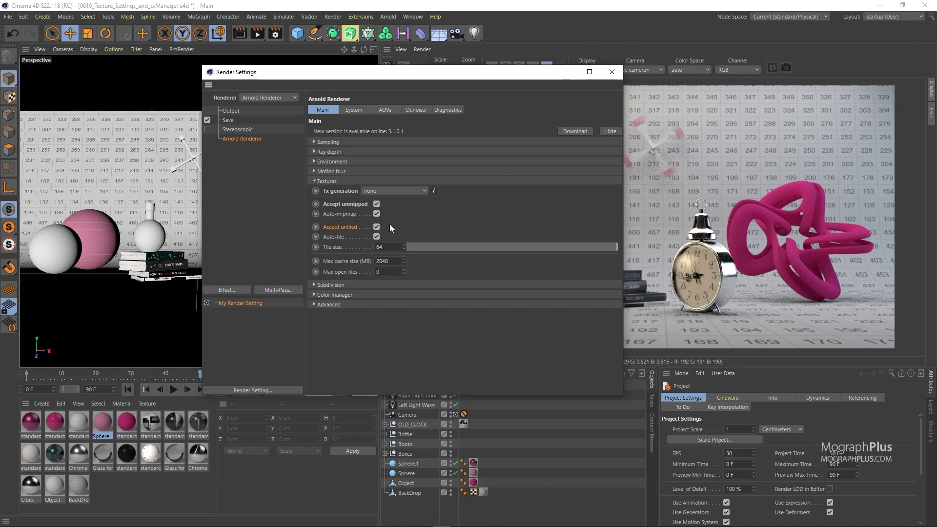
Step: Turn off Accept untiled and test-render the scene to the Picture Viewer
click(376, 227)
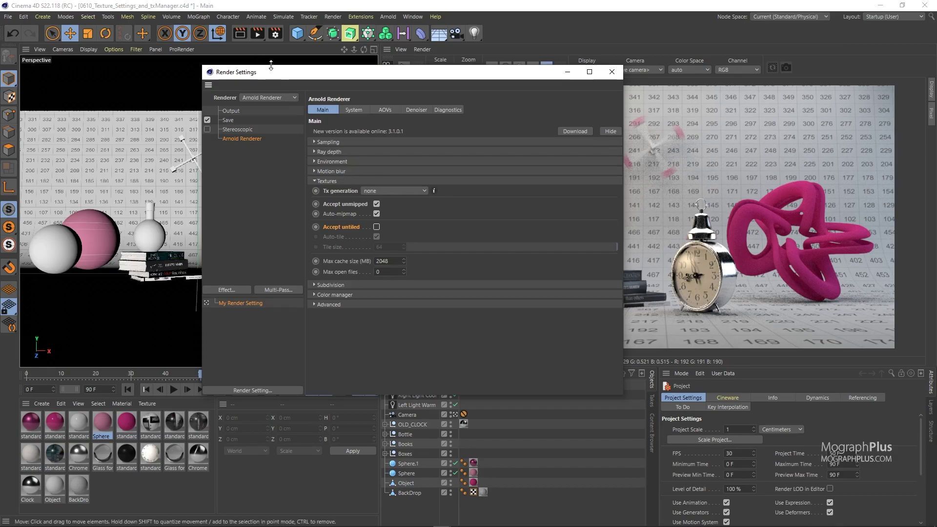
click(257, 33)
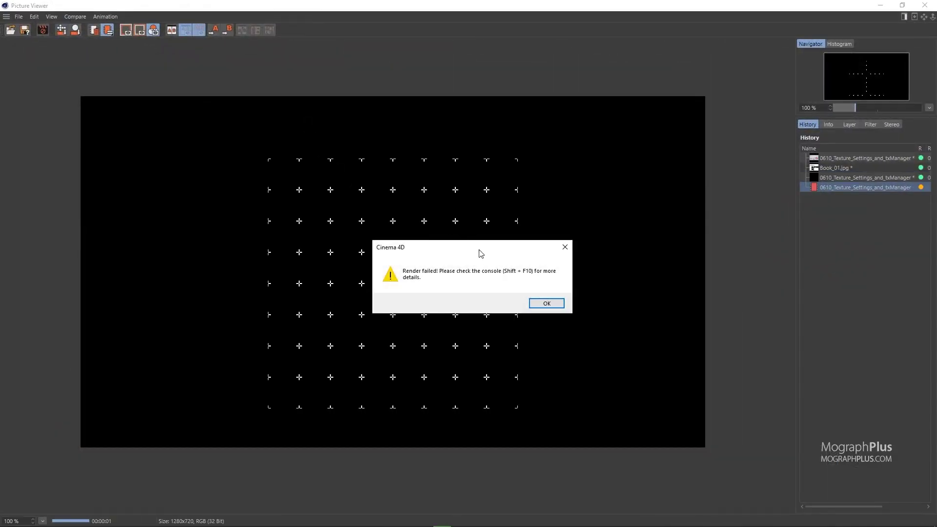
click(544, 304)
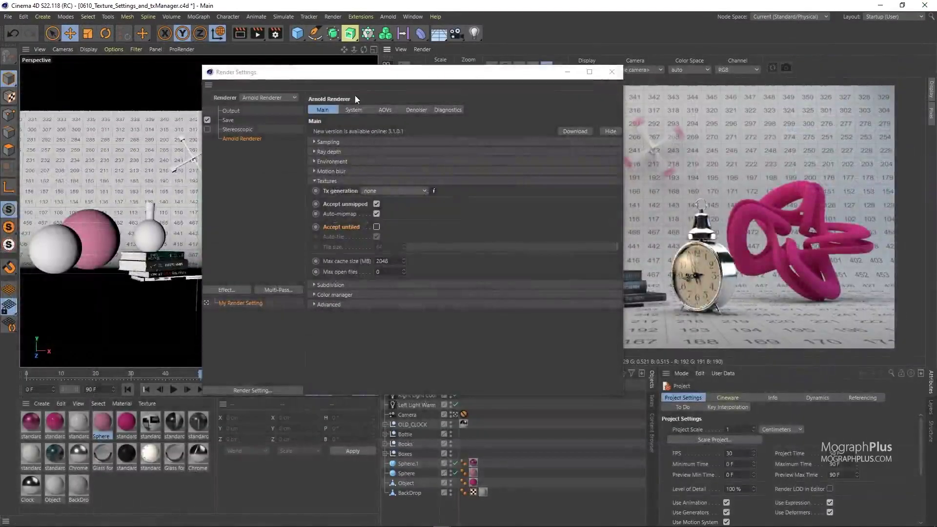
Step: Test-render with Abort on error turned off in the Arnold diagnostics, then turn the option back on
click(437, 110)
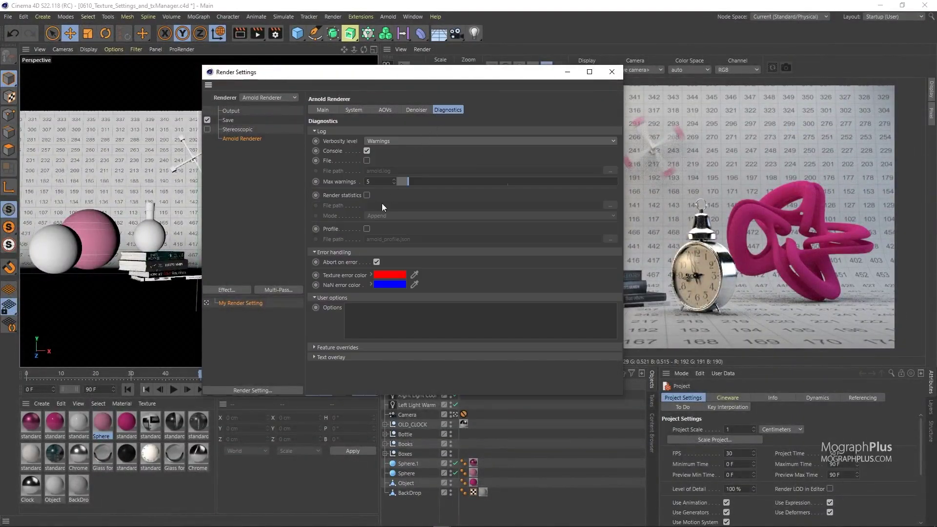
click(377, 262)
click(255, 33)
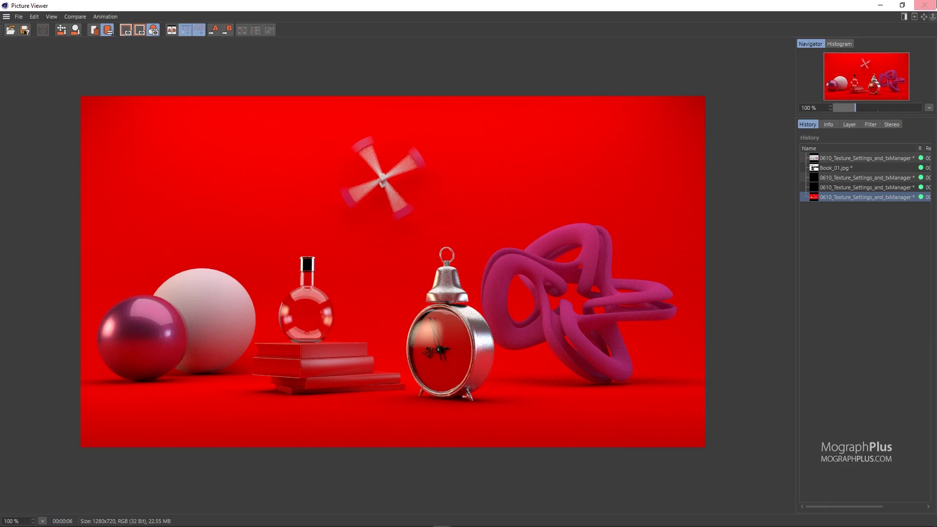
click(925, 5)
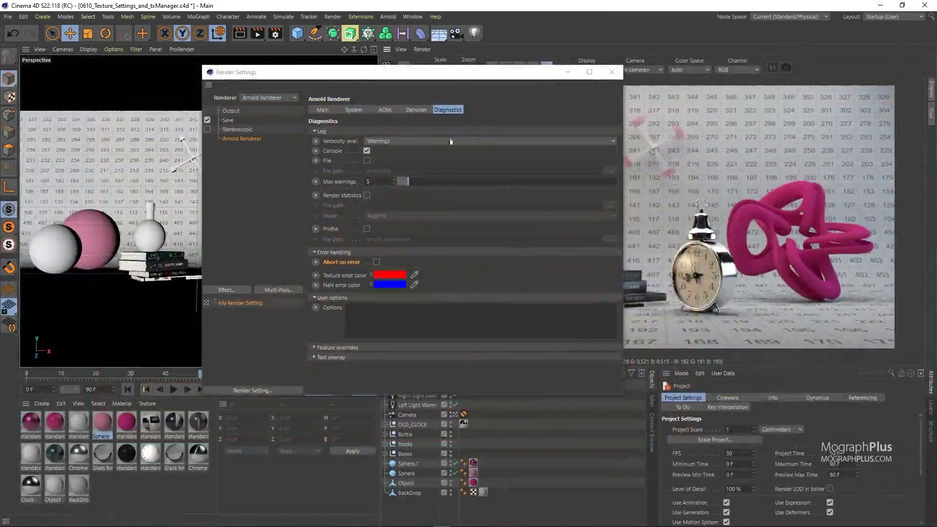
click(371, 259)
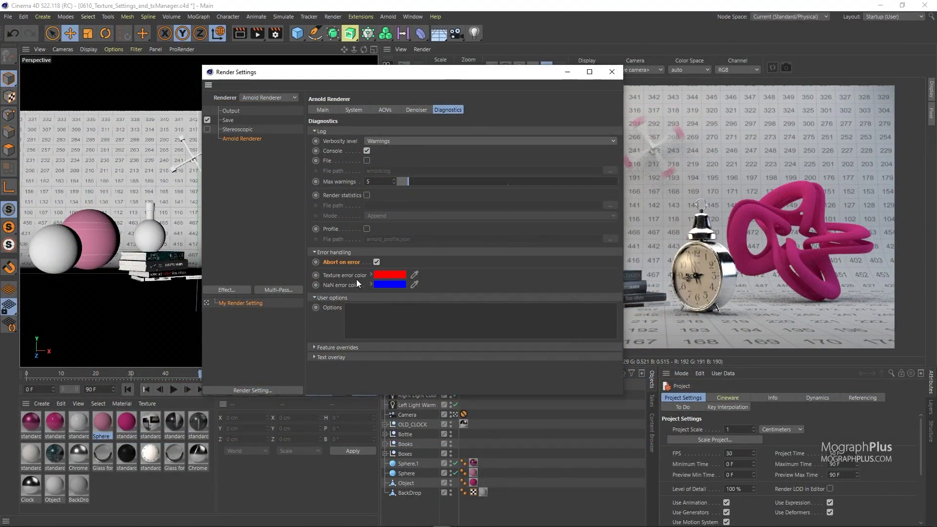
click(351, 276)
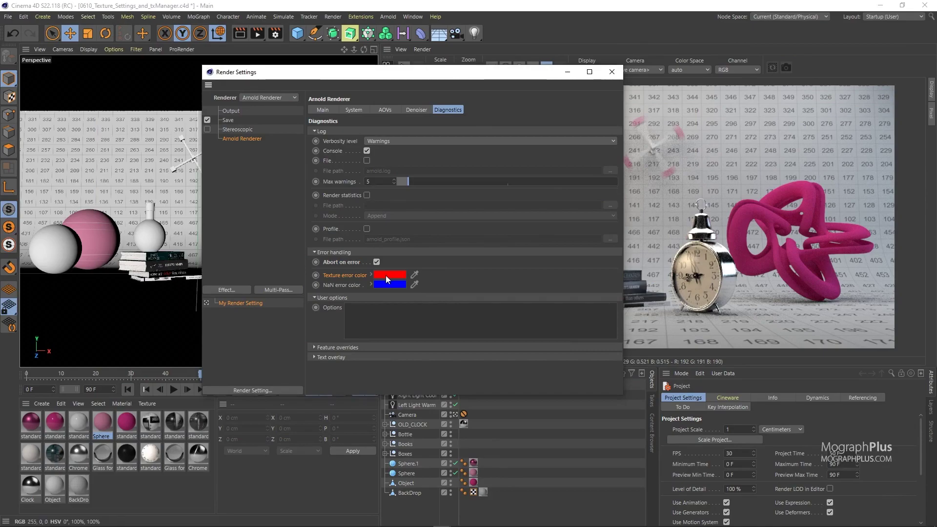
Step: Turn Accept untiled back on and toggle Auto-tile off and on again in the Arnold texture settings
click(322, 111)
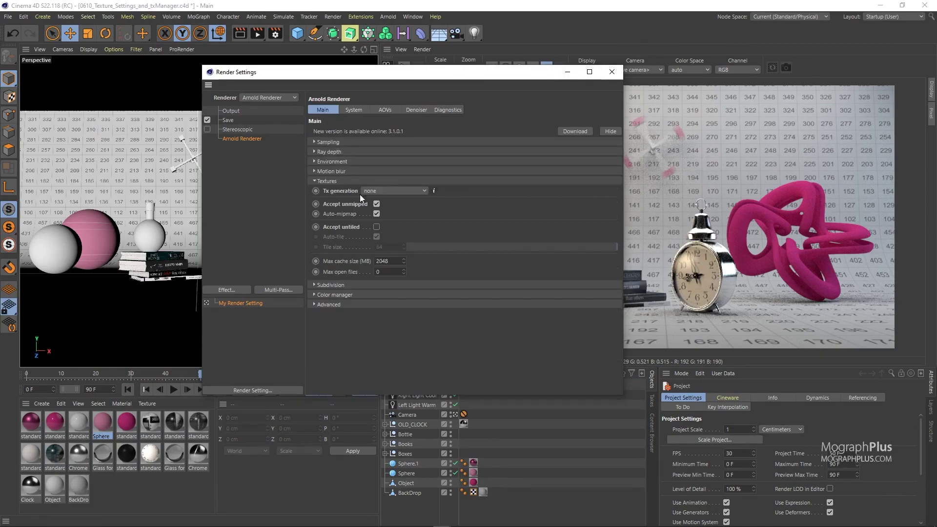
click(376, 227)
click(377, 236)
click(376, 236)
click(376, 236)
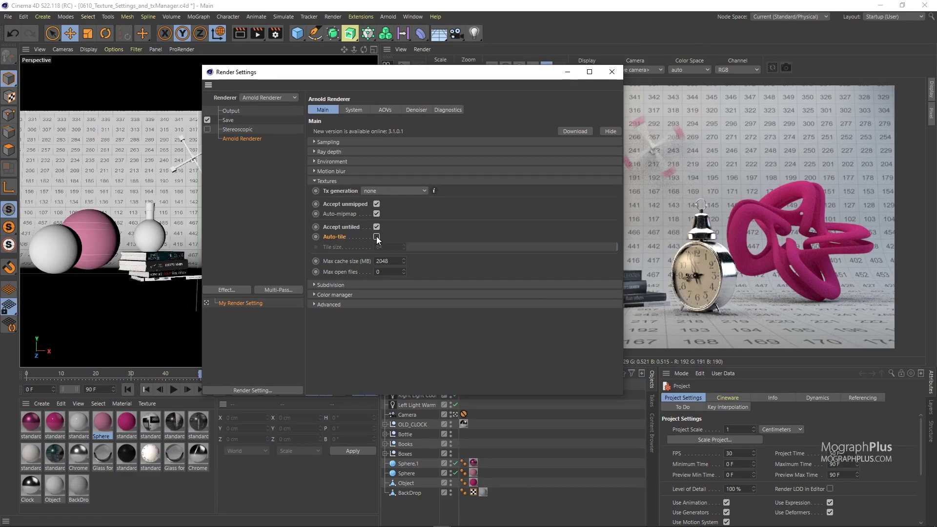
click(376, 236)
double_click(380, 246)
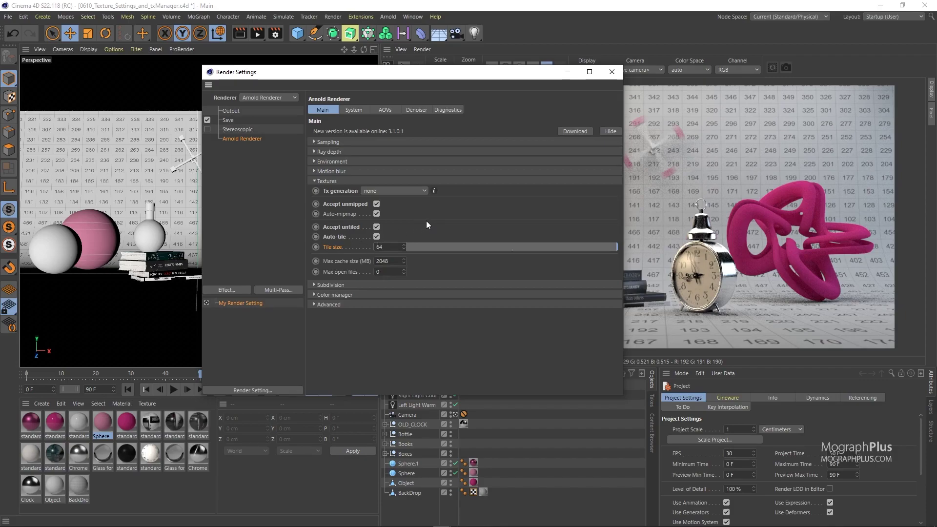
Step: Reset Tx generation to its default and check the Arnold renderer's Tx Generation option in the application preferences
right_click(341, 191)
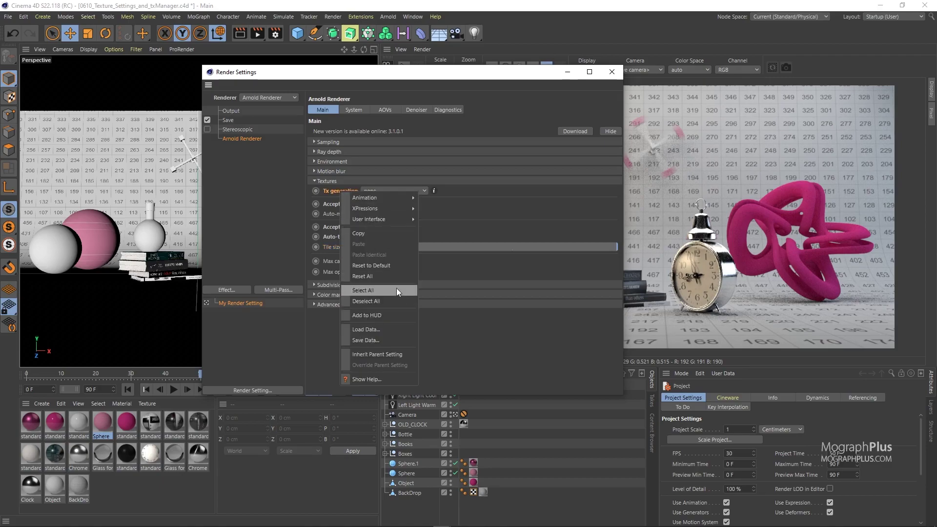
click(388, 265)
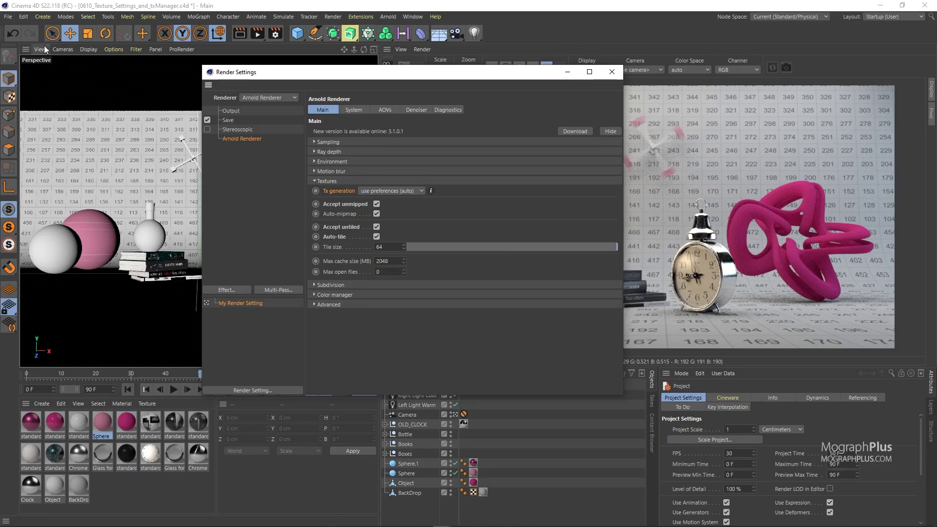
click(24, 17)
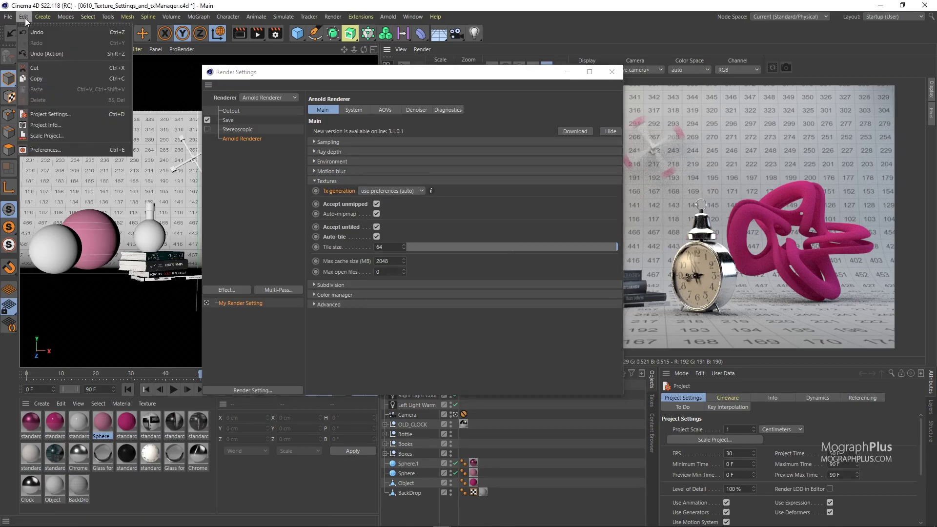
click(58, 151)
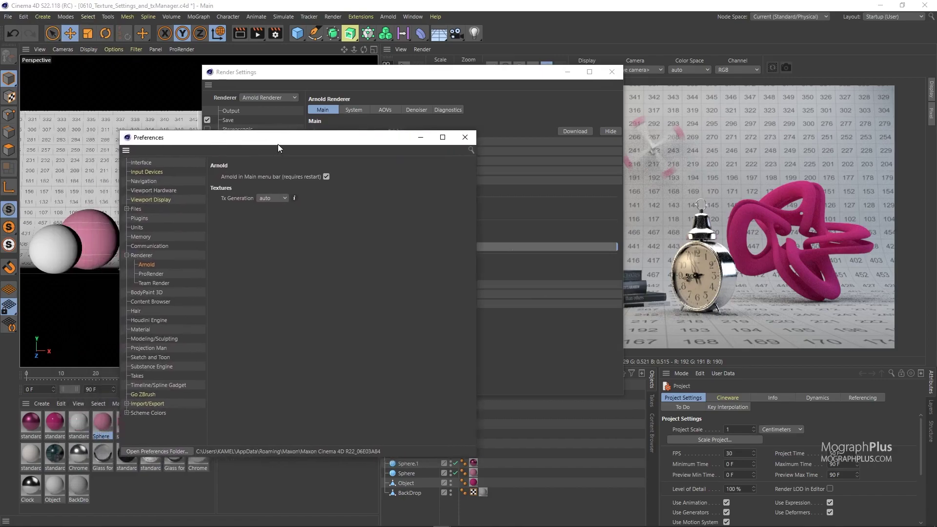
drag(385, 115, 391, 109)
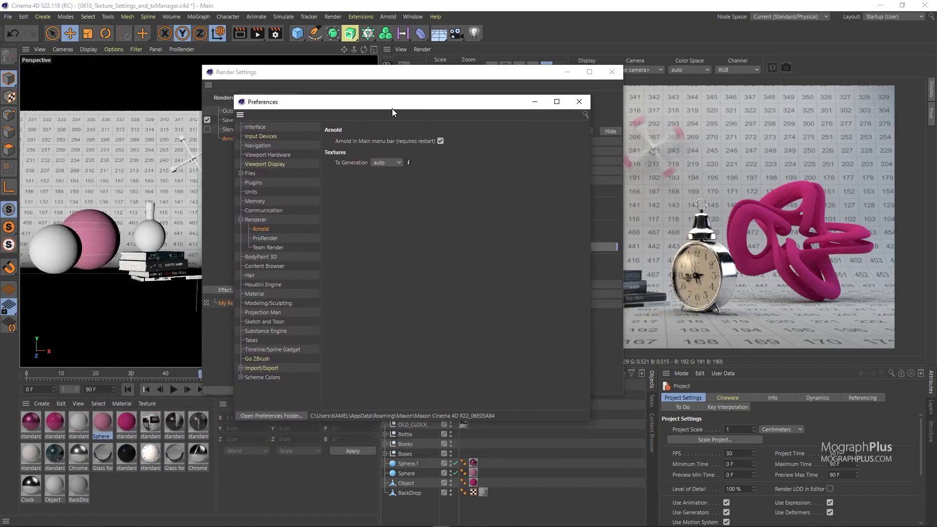
click(253, 220)
click(262, 229)
click(580, 103)
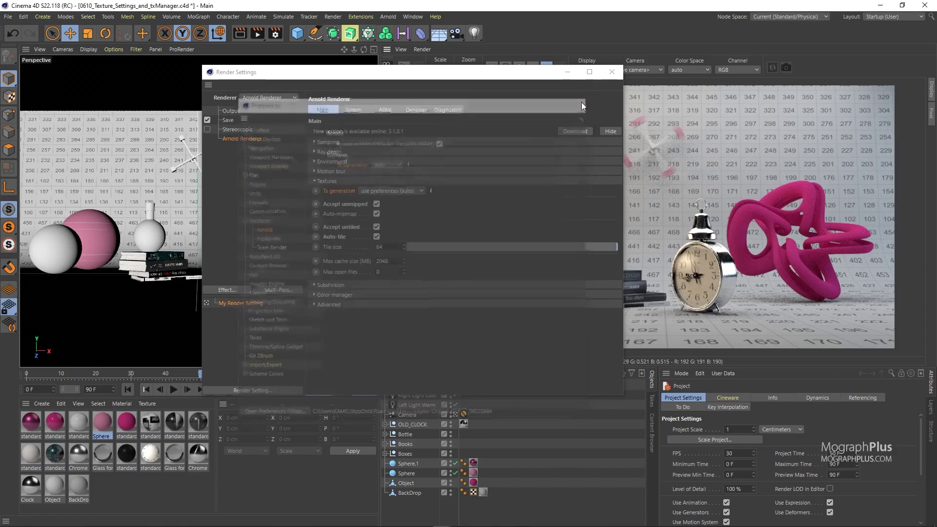
Step: Switch the Arnold Tx generation mode in the render settings to none, to auto, and finally to manual
click(418, 191)
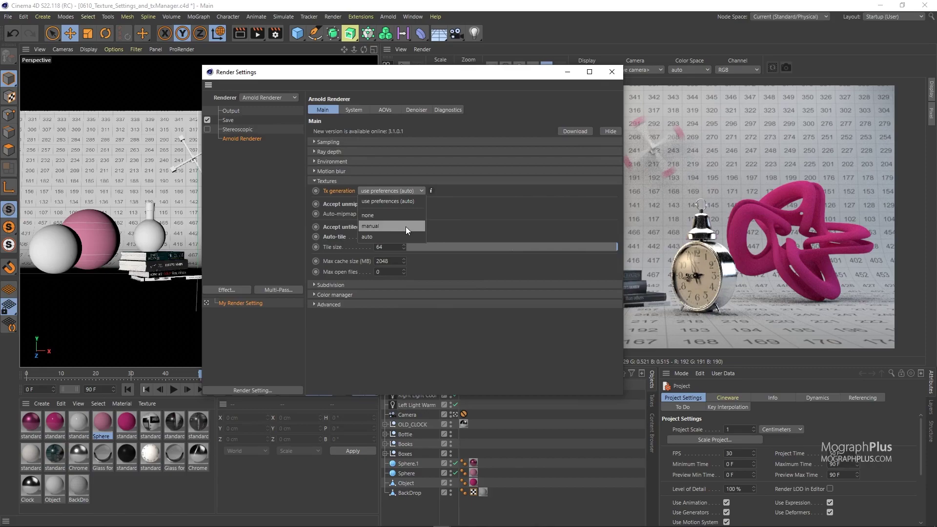
click(400, 213)
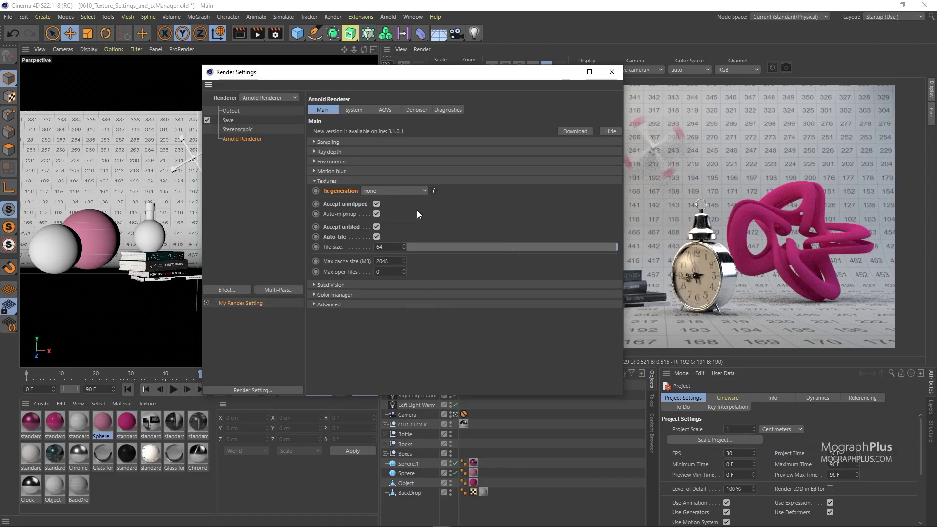
click(400, 191)
click(397, 237)
click(406, 189)
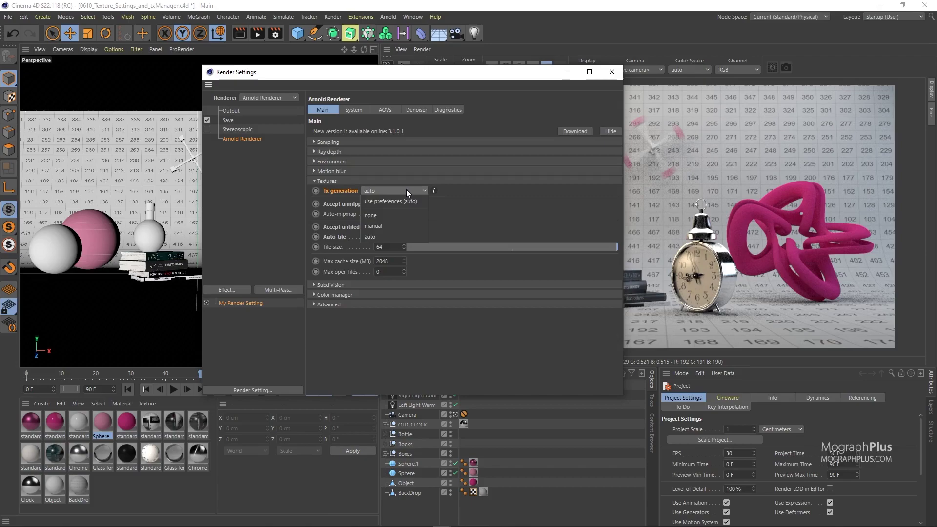
click(405, 227)
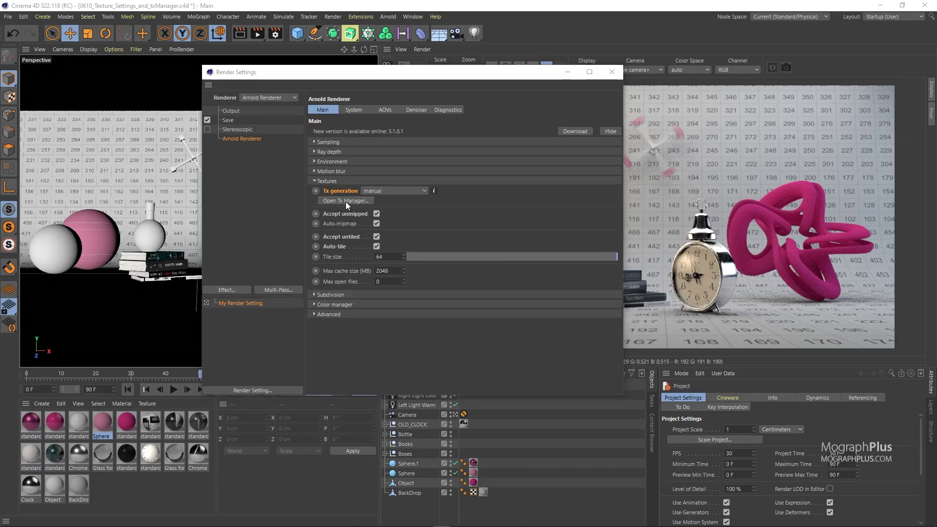
Step: Open the Asset/Tx Manager, select all listed textures to review the Create Tx options, and close the manager
click(345, 201)
drag(435, 318, 355, 183)
drag(566, 128, 352, 65)
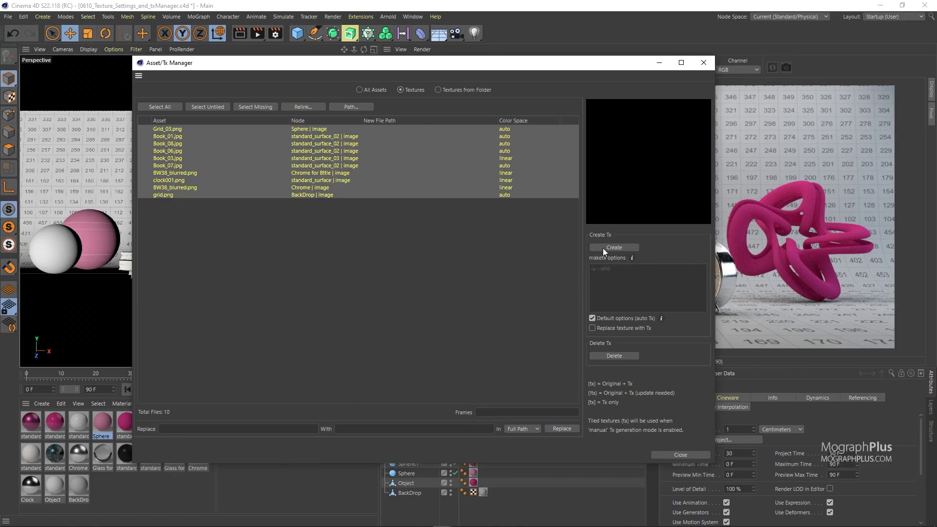
click(703, 63)
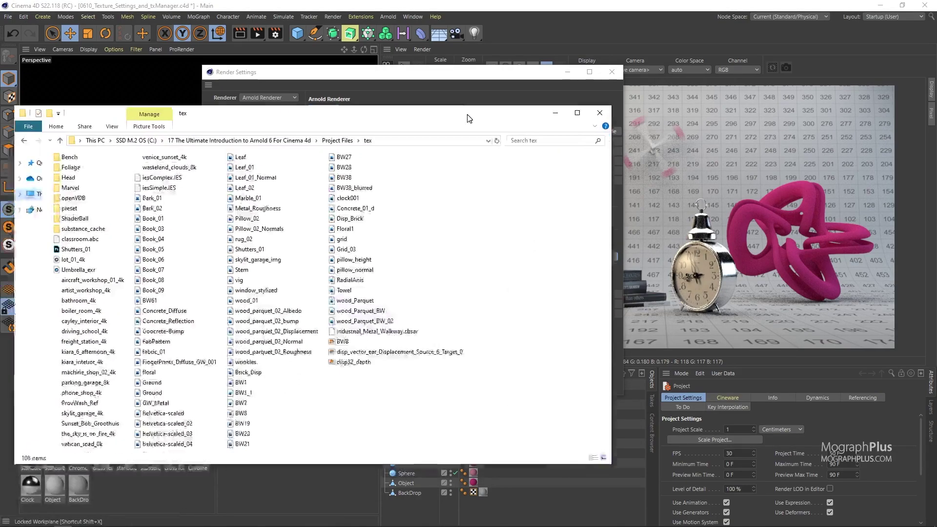
Step: Switch to File Explorer and examine the project's tex folder for texture and .tx files
drag(464, 117, 624, 87)
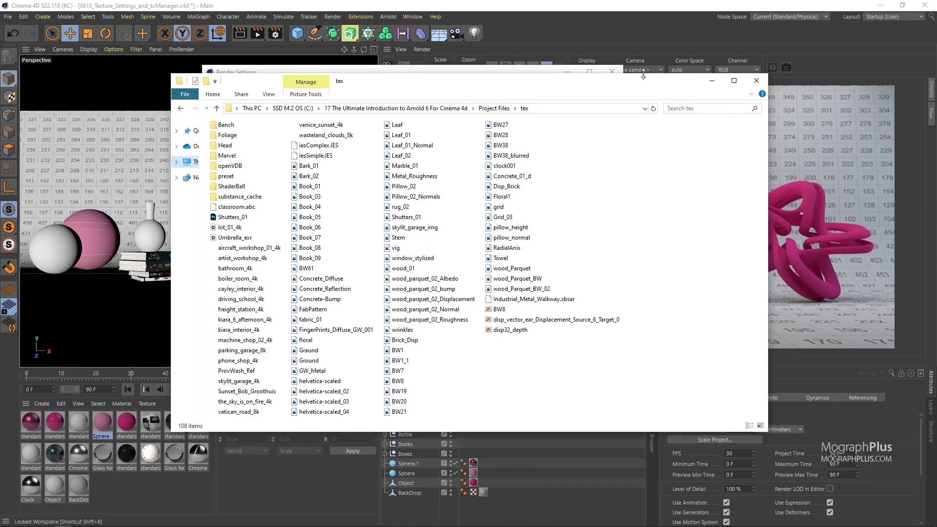
drag(631, 89, 255, 127)
click(335, 120)
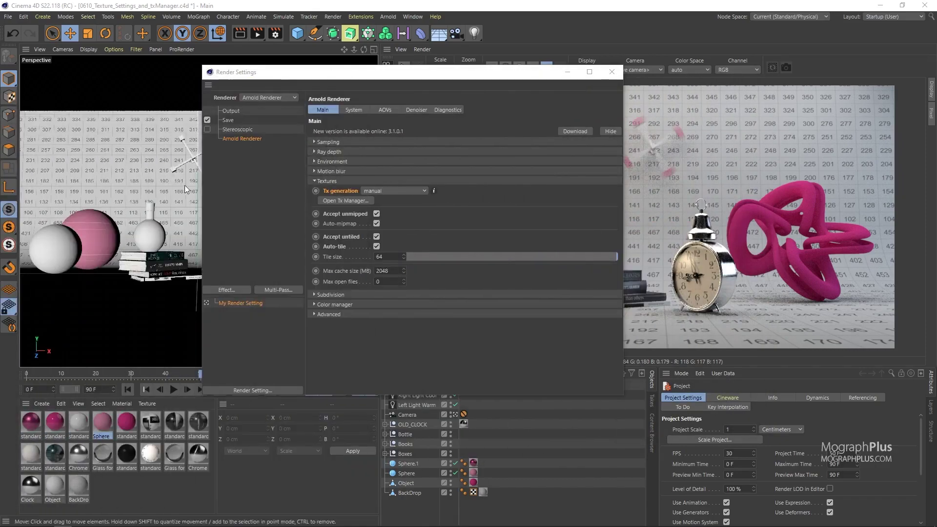
Step: Set Tx generation to auto and render the scene to the Picture Viewer
click(403, 190)
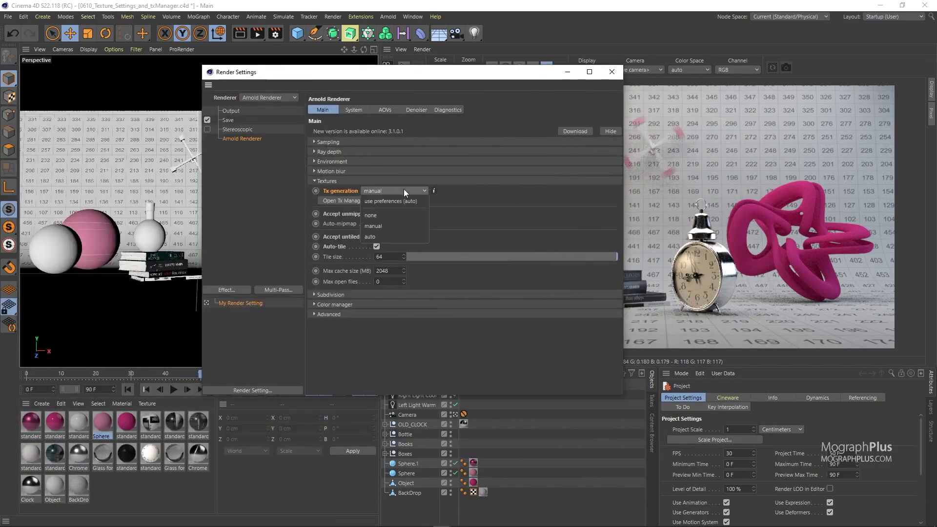
click(402, 237)
click(257, 33)
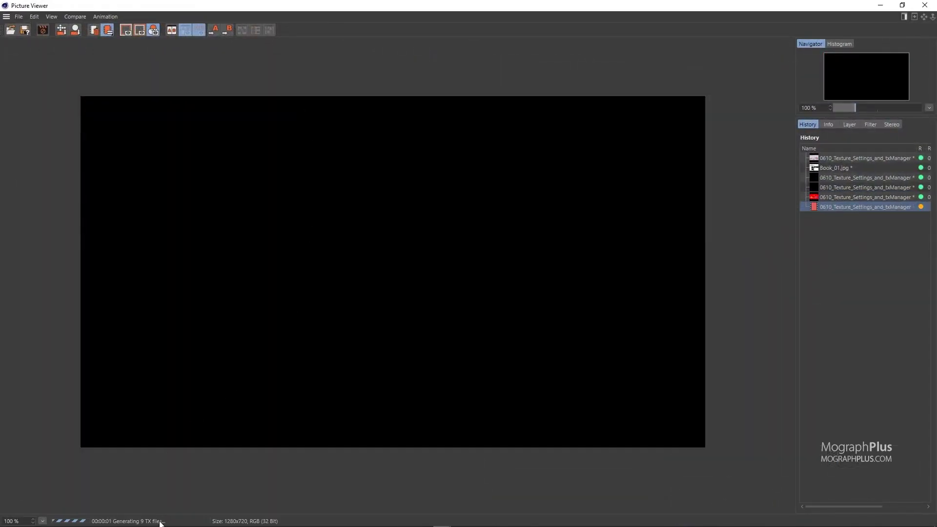
Step: Compare the original textures with the generated .tx files in the tex folder in File Explorer, and check the rendered image
key(super+shift+Right)
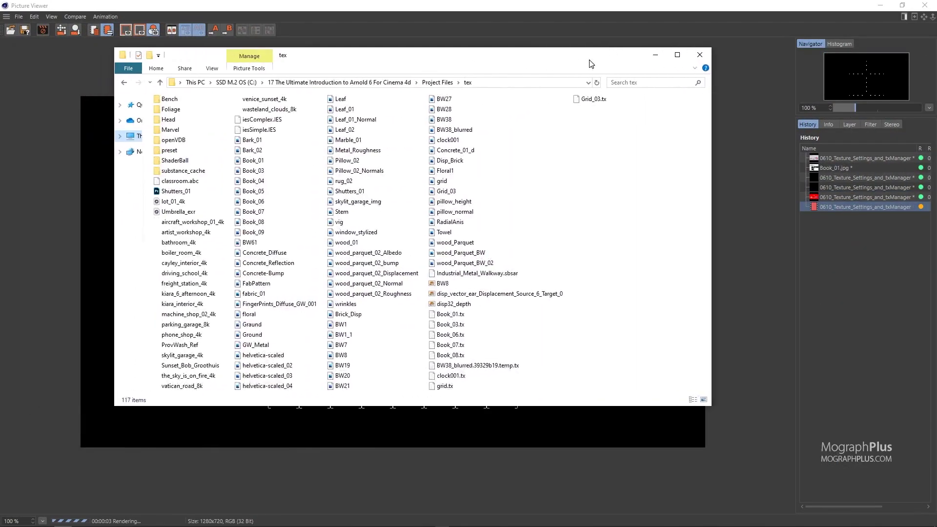
click(513, 313)
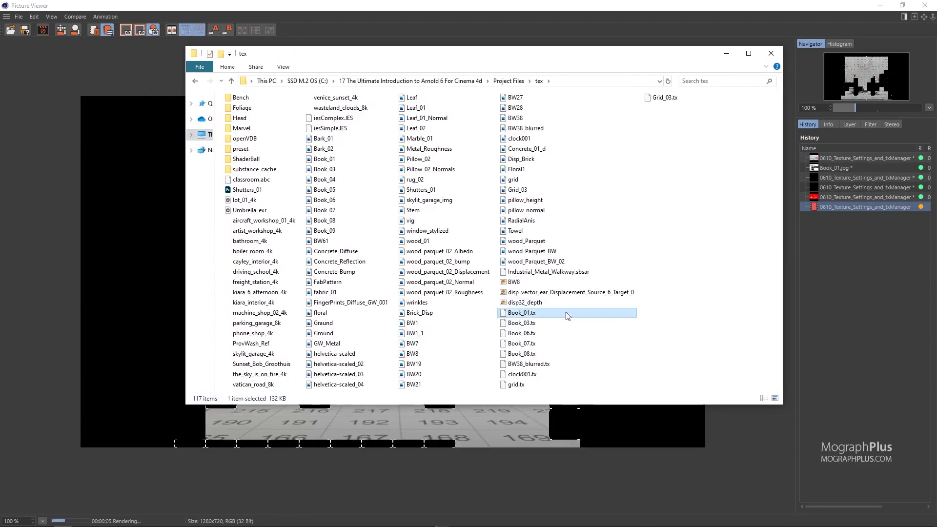
drag(642, 62, 3, 112)
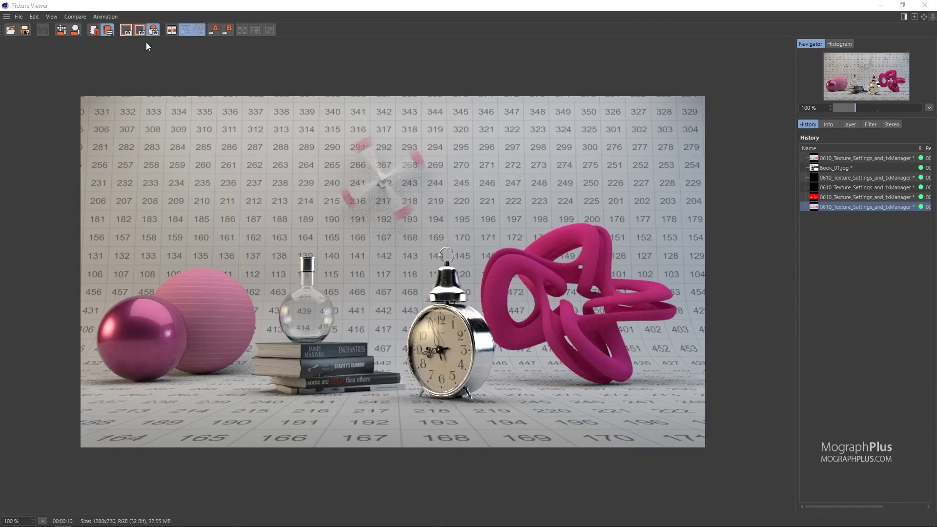
drag(0, 89, 539, 75)
drag(502, 412, 476, 332)
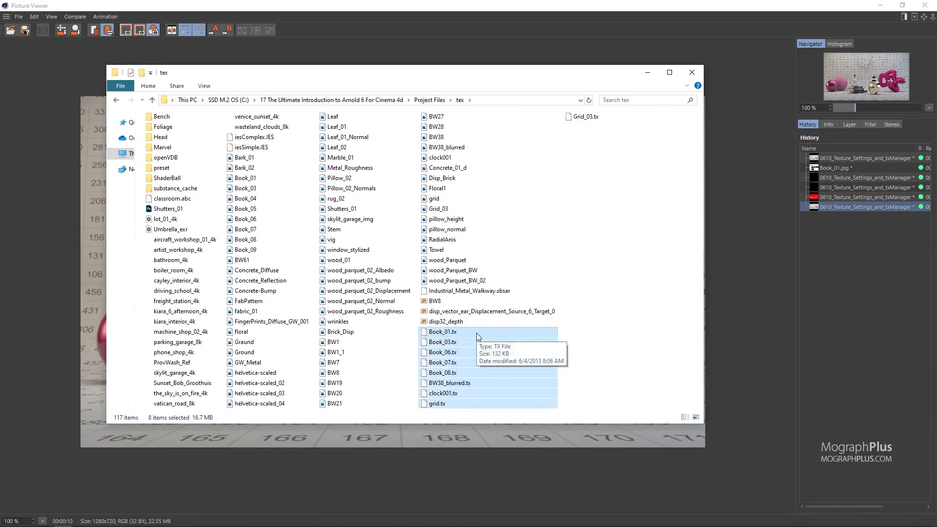
click(251, 159)
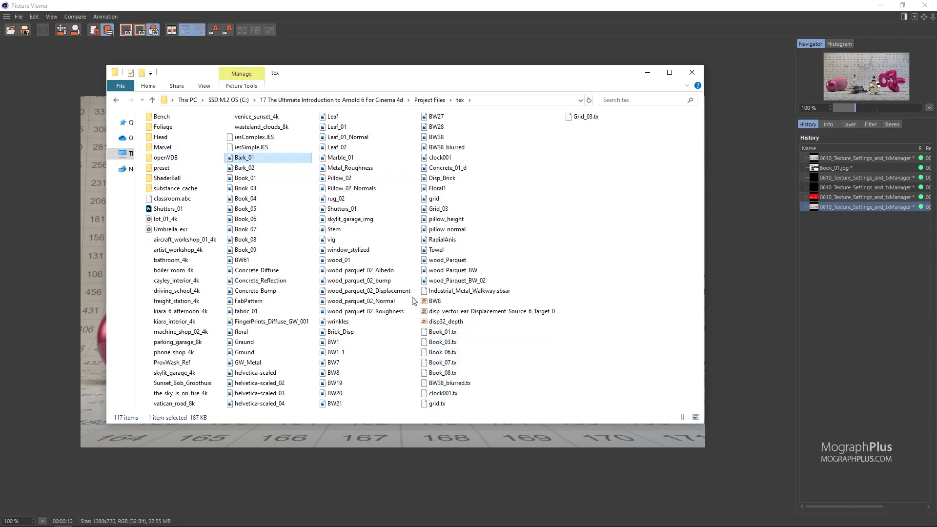
key(Down)
key(Down)
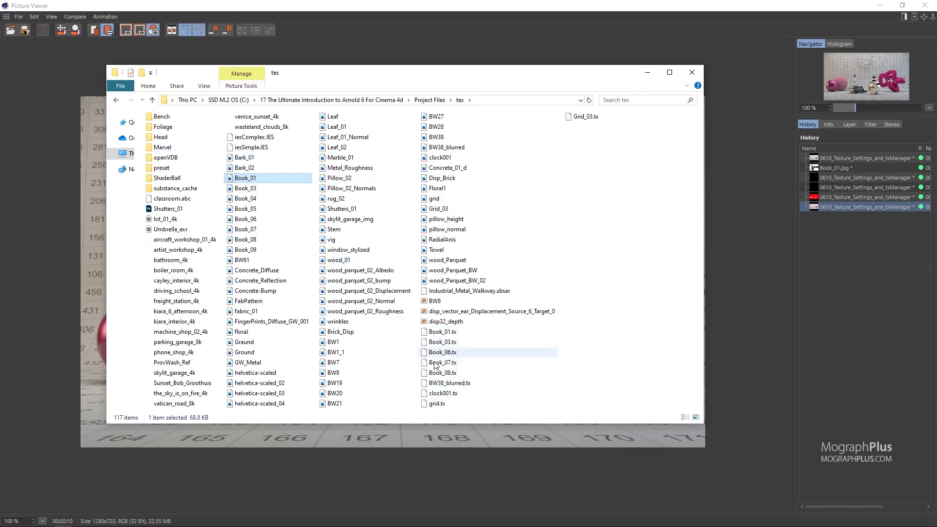
drag(466, 410, 442, 337)
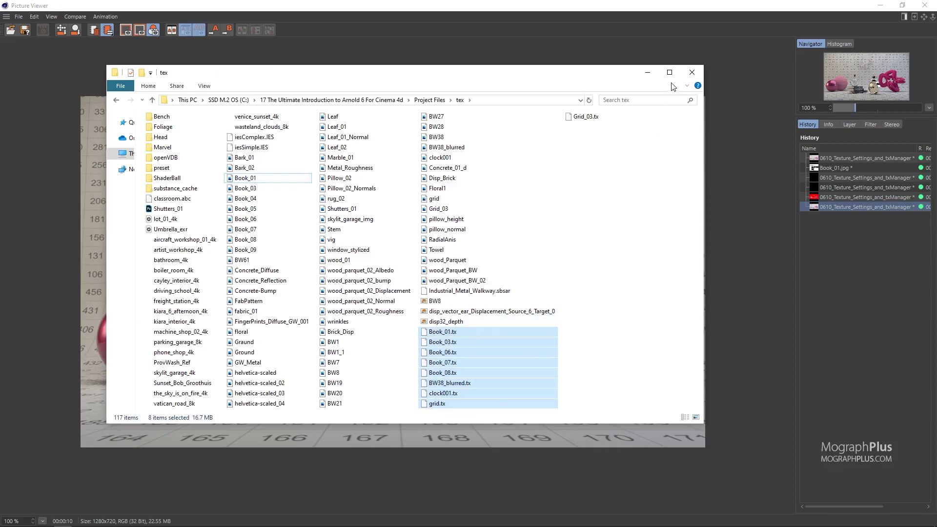
click(648, 72)
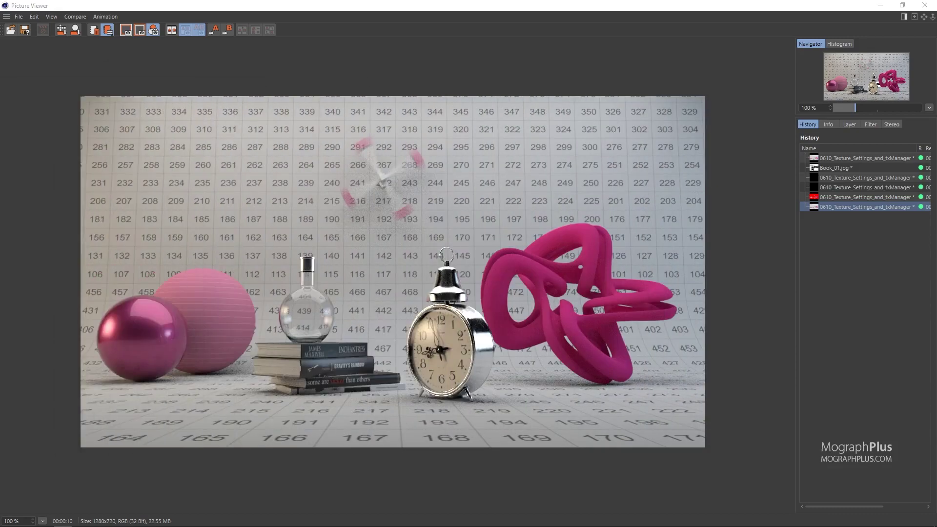
Step: Render the scene to the Picture Viewer again and stop the render before it finishes
click(924, 5)
click(255, 35)
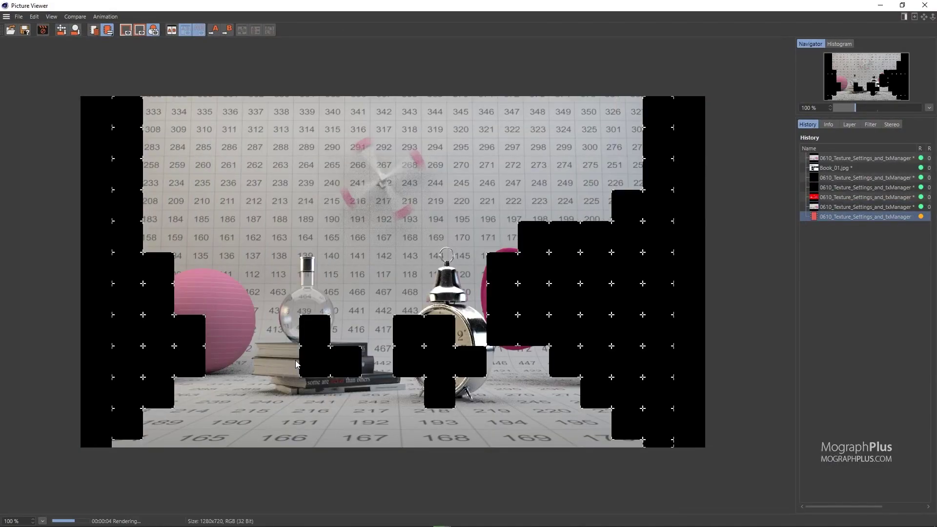
click(924, 5)
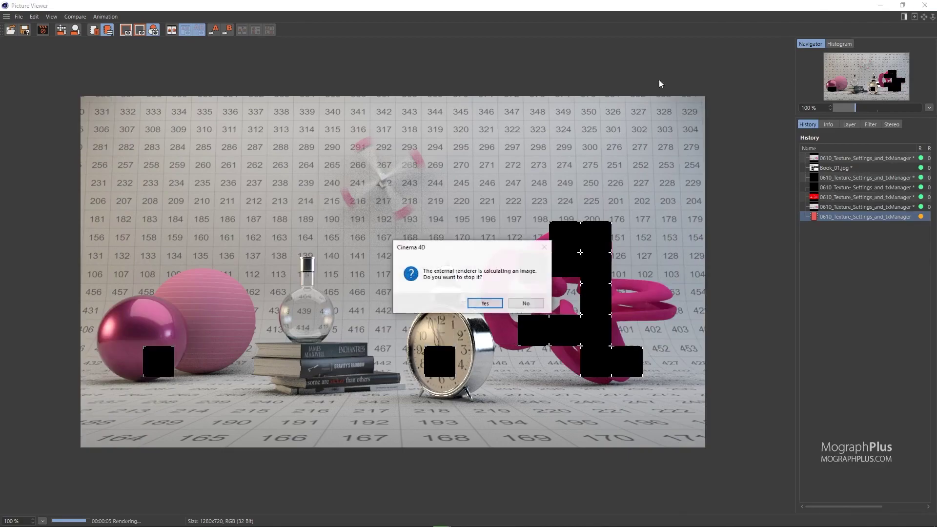
click(488, 301)
Step: Set Tx generation back to manual and open the Asset/Tx Manager
click(406, 192)
click(396, 220)
click(352, 201)
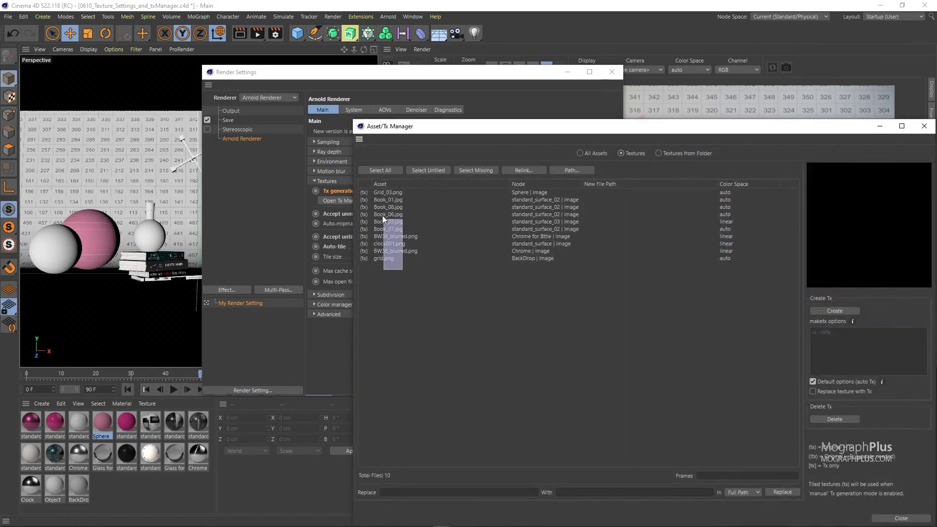
Step: Delete the Tx files of all textures listed in the Asset/Tx Manager
drag(384, 219, 371, 188)
drag(522, 125, 314, 96)
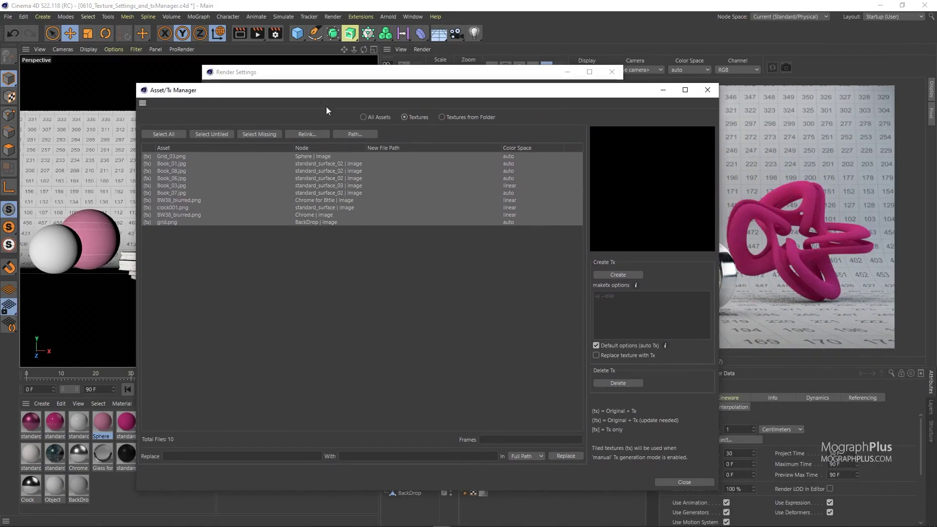
click(631, 382)
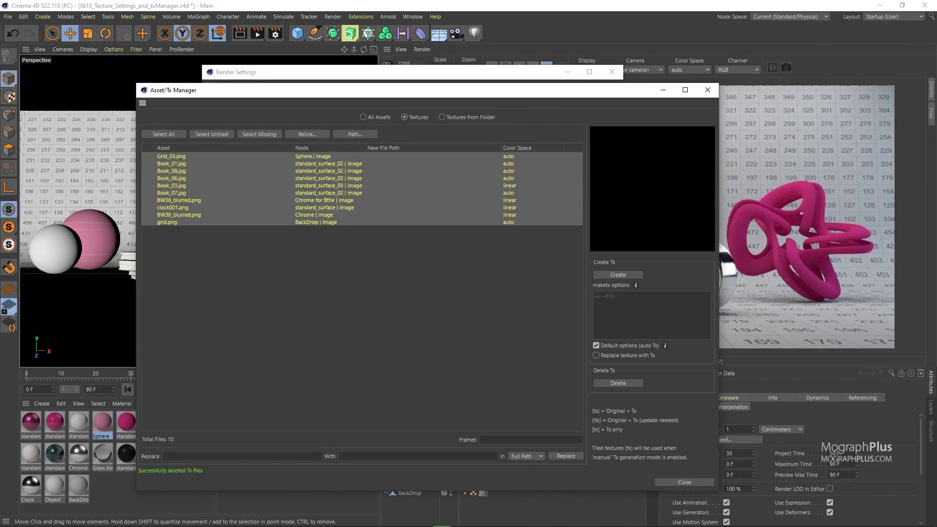
Step: Check the tex folder in File Explorer for any remaining .tx files and dismiss the folder window
drag(0, 59, 612, 112)
drag(627, 433, 560, 361)
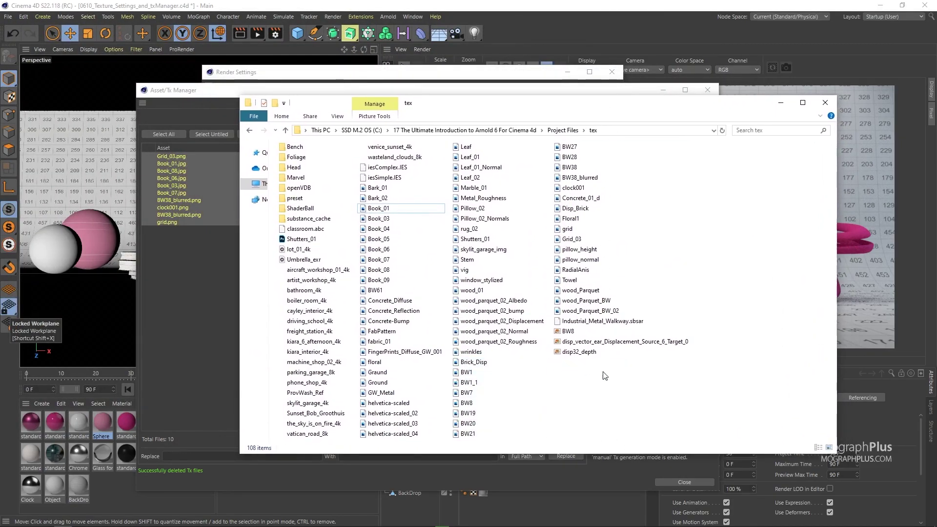
click(825, 103)
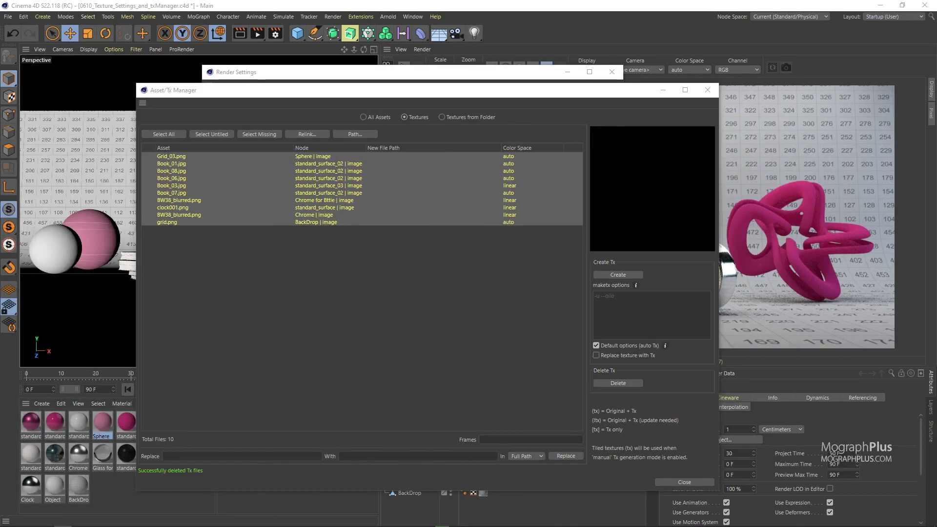
Step: Create Tx files for all listed textures with the default options and check them in the tex folder
drag(227, 257, 147, 155)
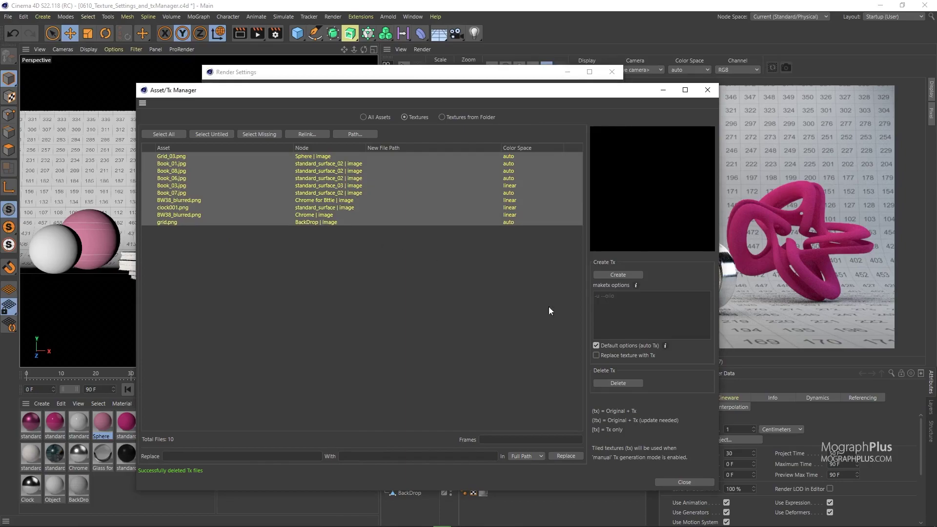
click(612, 275)
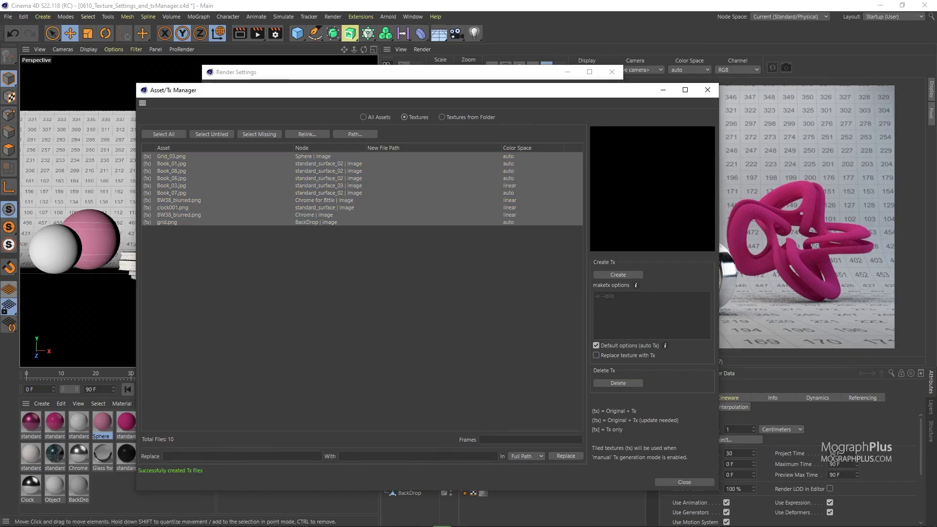
key(alt+Tab)
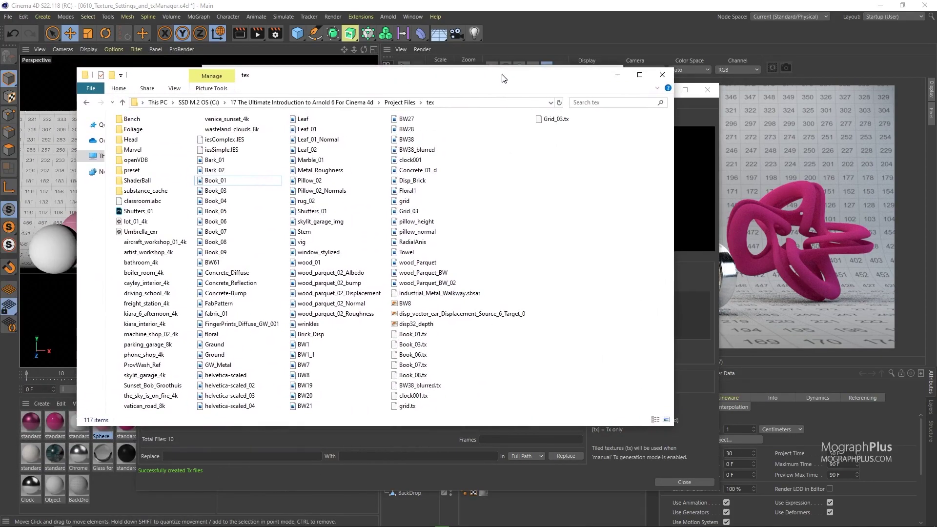
key(alt+Tab)
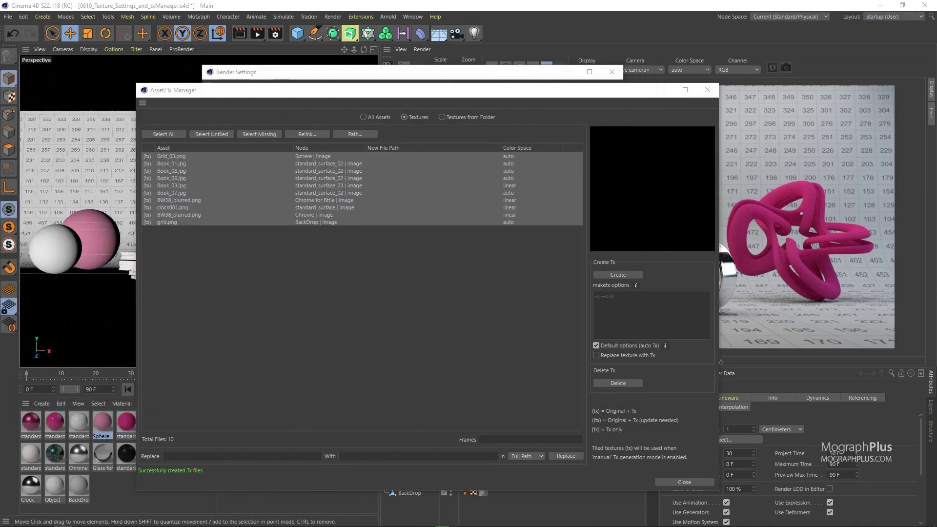
Step: Turn on Replace texture with Tx in the Asset/Tx Manager and clear the texture selection
click(235, 249)
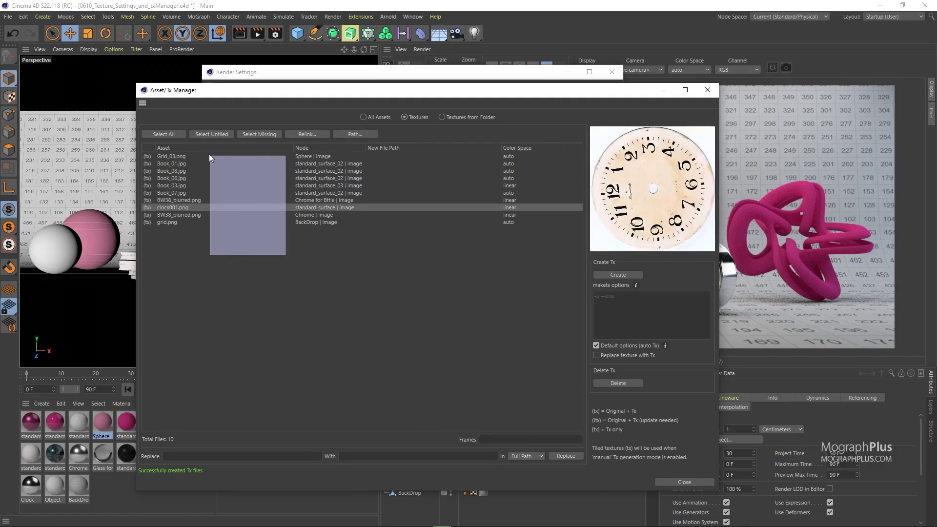
click(596, 356)
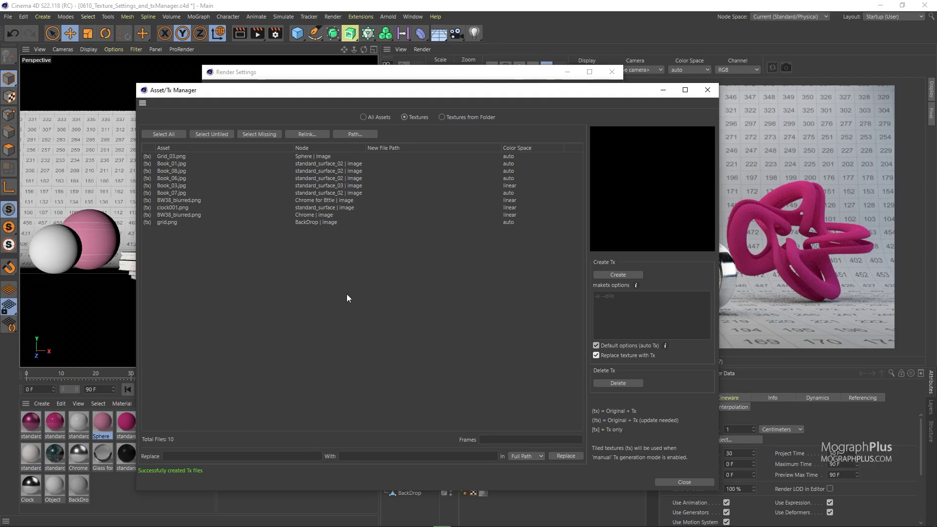
drag(253, 265, 171, 162)
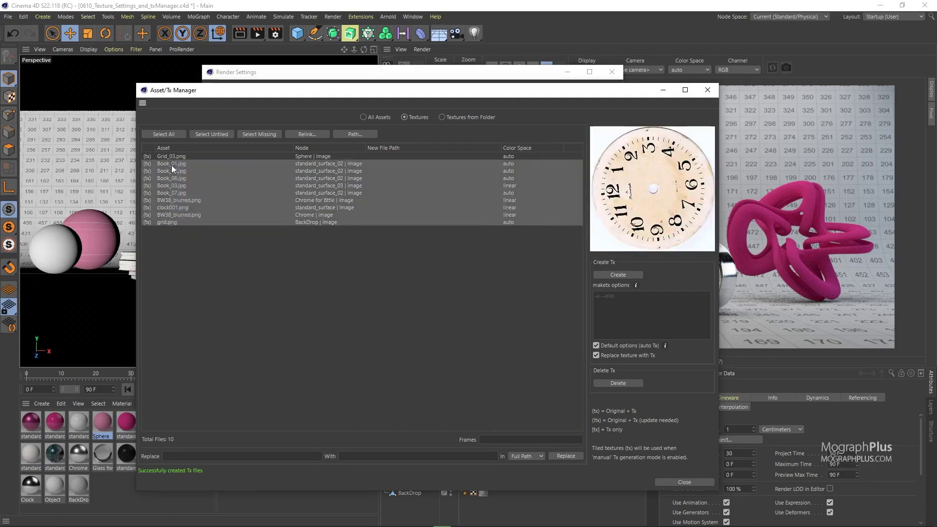
click(643, 355)
click(642, 356)
click(354, 286)
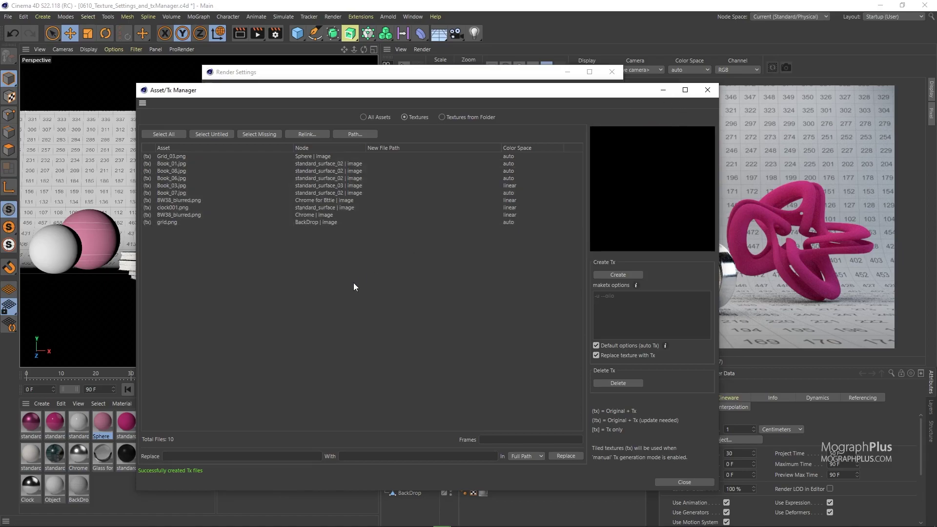
Step: Review the commands available for Book_06.jpg and the path replacement scopes, and close the Asset/Tx Manager
click(314, 180)
right_click(315, 180)
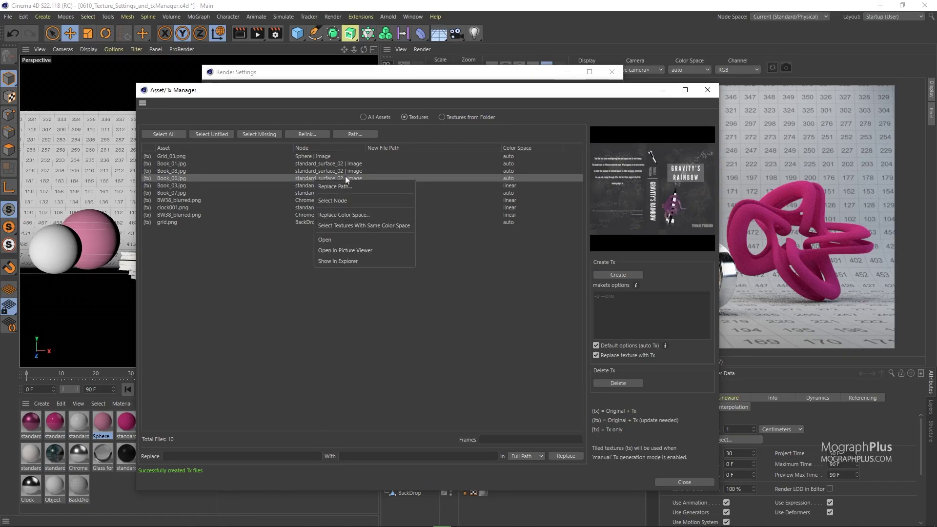
click(315, 111)
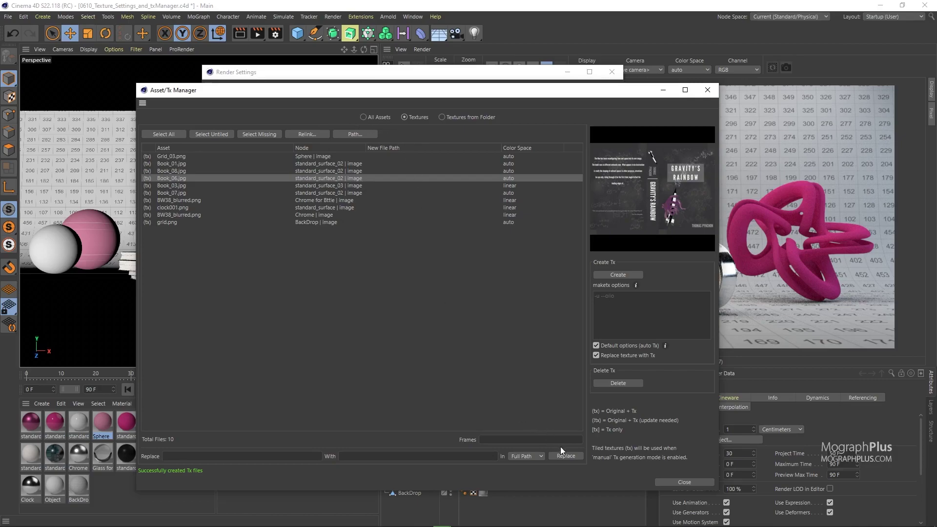
click(538, 456)
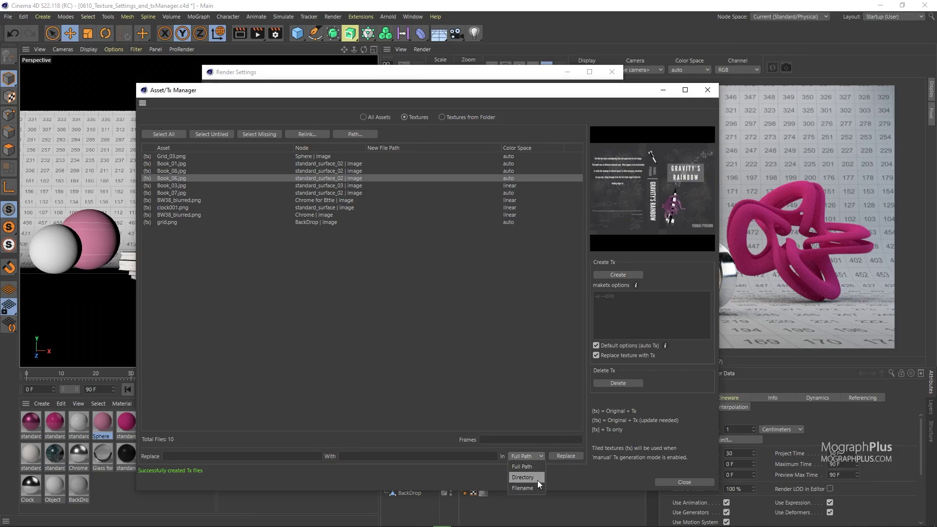
click(542, 434)
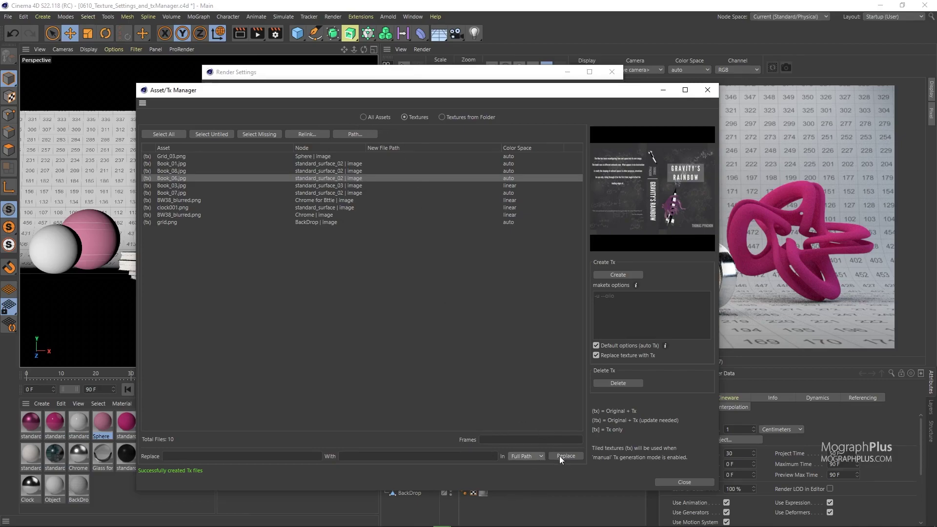
click(678, 482)
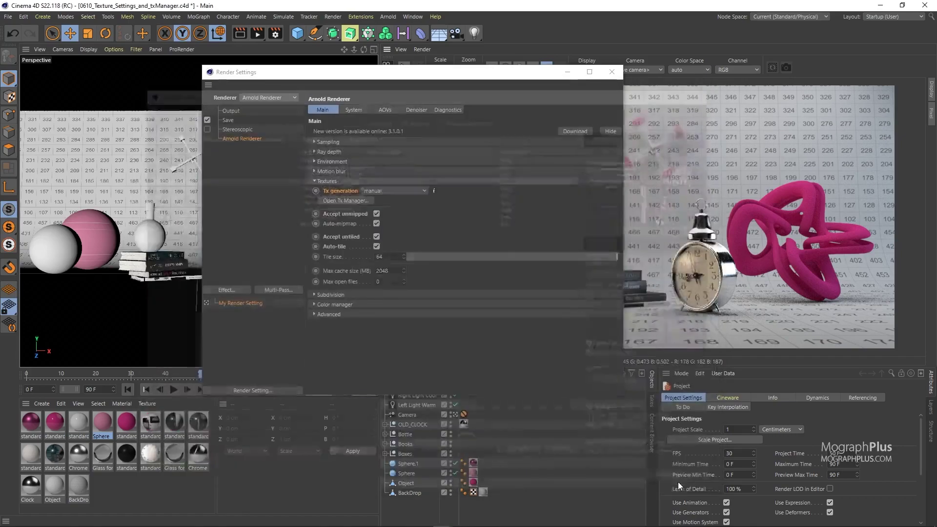
drag(365, 74, 262, 72)
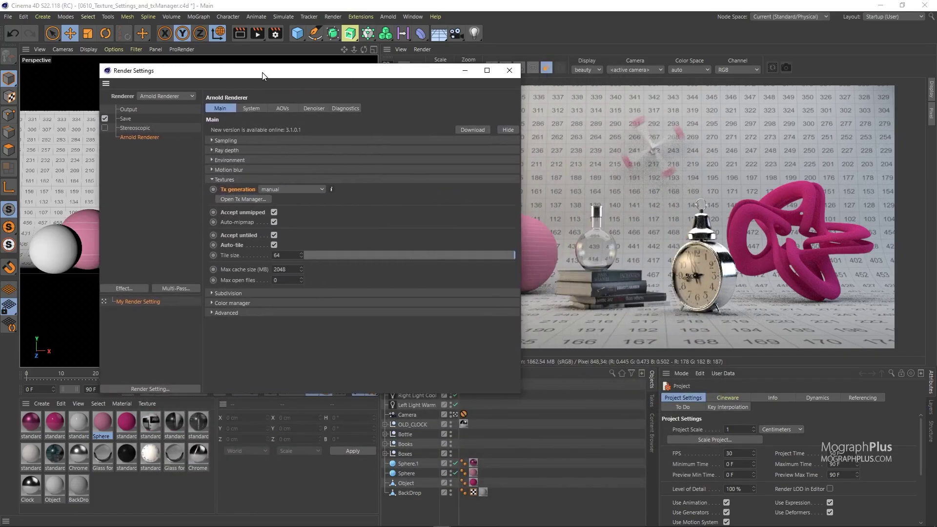